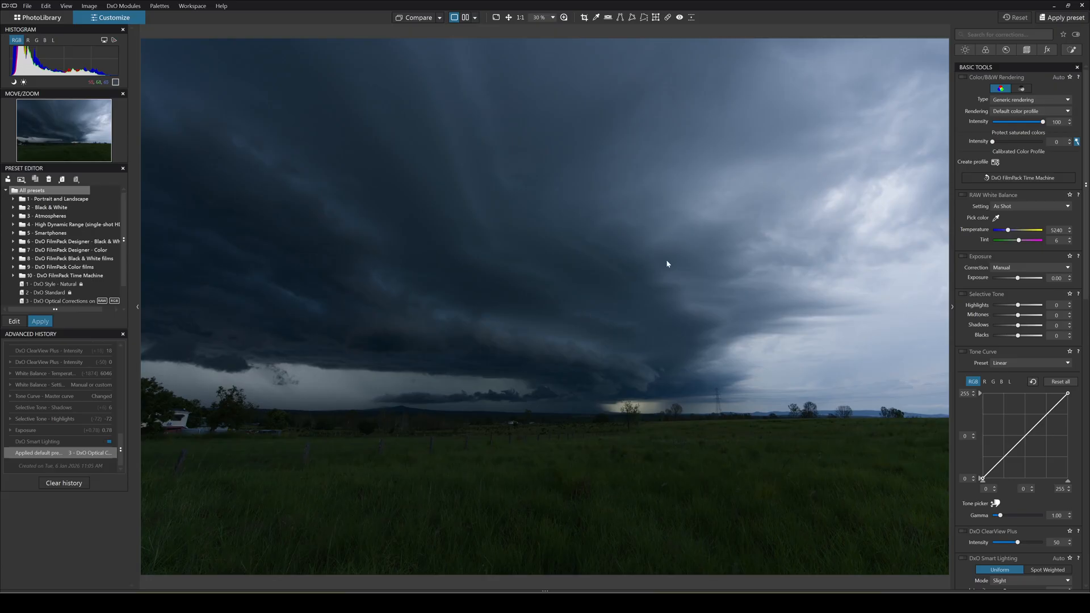
Enable DxO Smart Lighting with the uniform method, slight mode and intensity 25
scroll(1014, 330, down, 3)
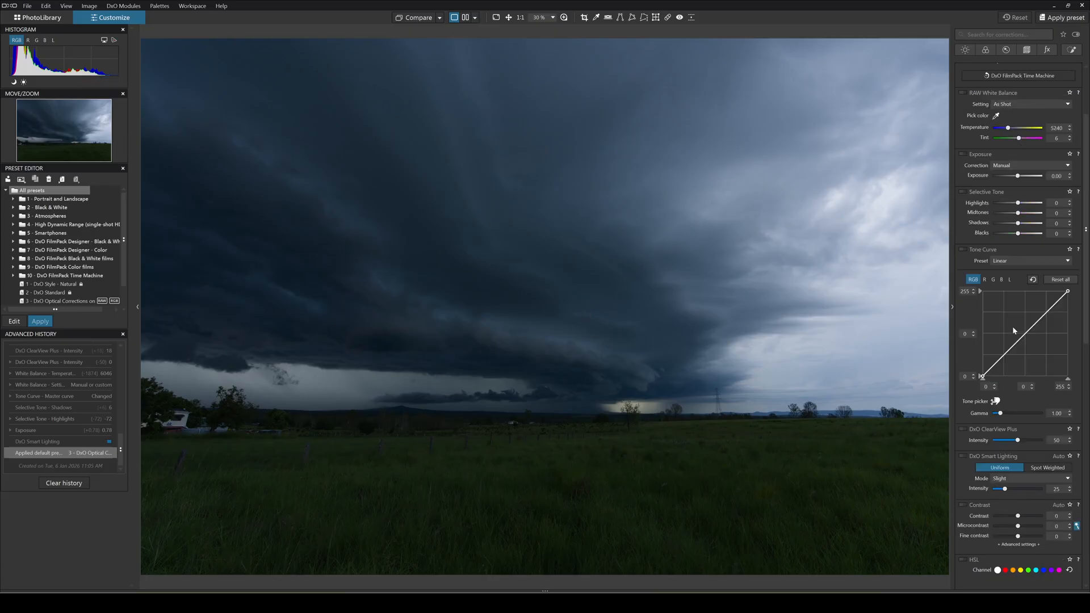
click(963, 457)
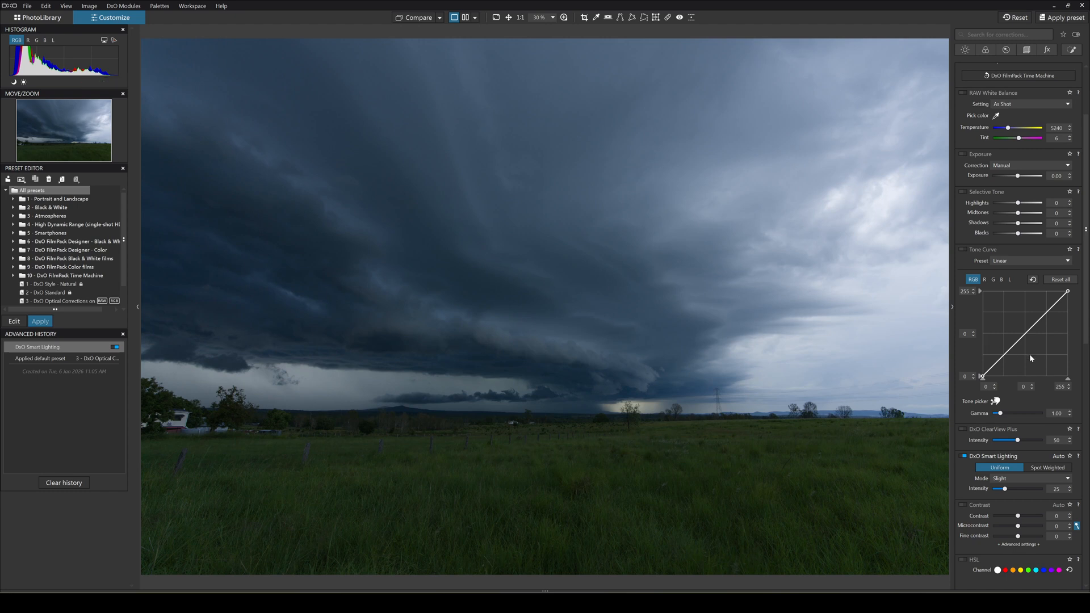
Raise the exposure to 0.82 and lower the Selective Tone highlights to -46
scroll(1030, 353, up, 1)
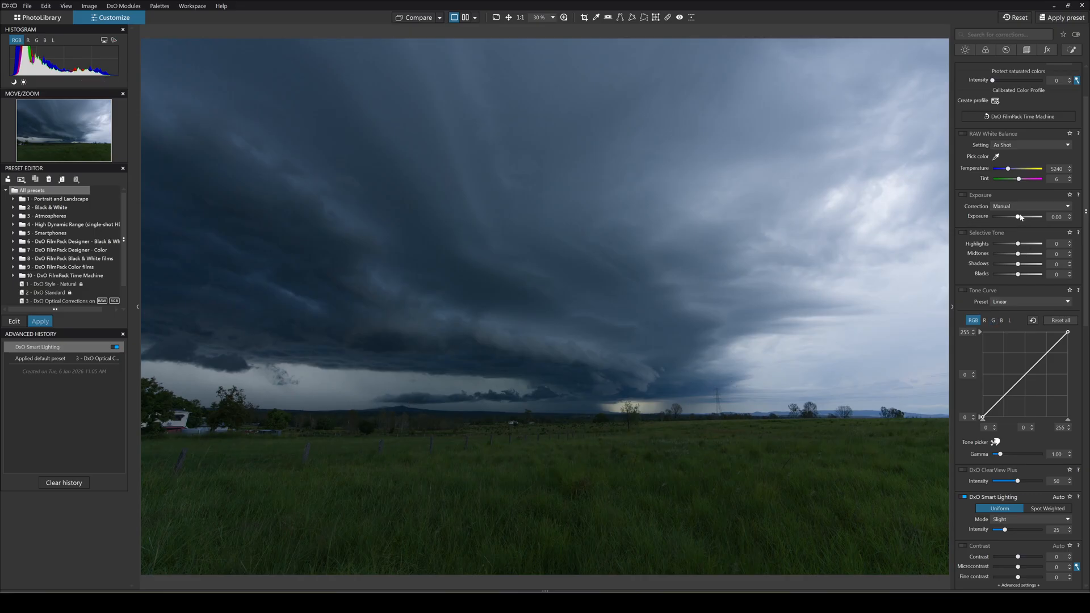
drag(1019, 219, 1024, 218)
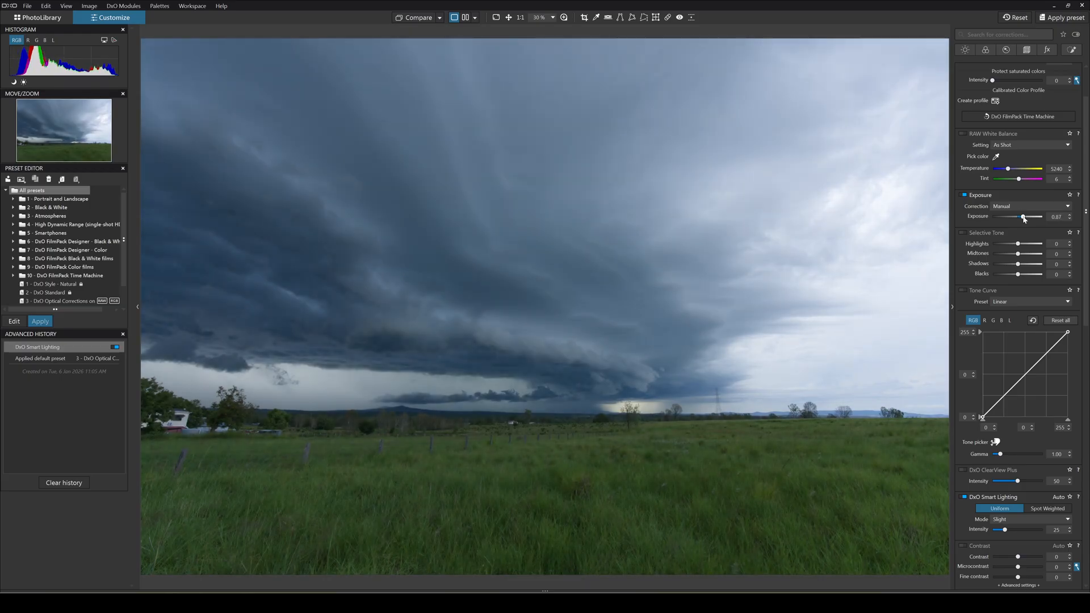
drag(1025, 218, 1007, 245)
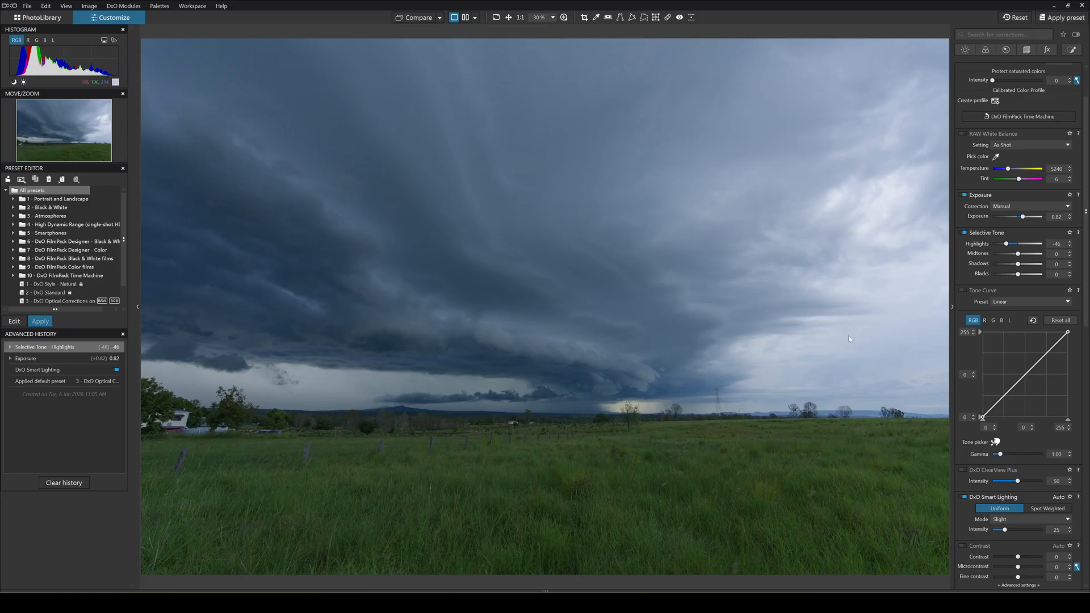
Apply the Light Contrast (Luma) preset to the tone curve
click(1040, 302)
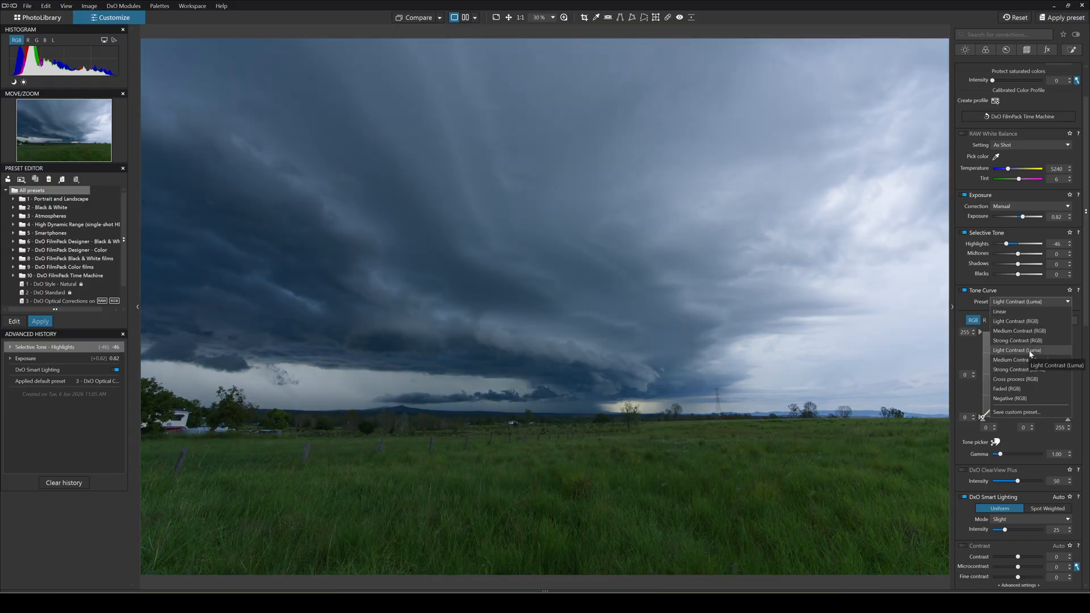
click(1016, 350)
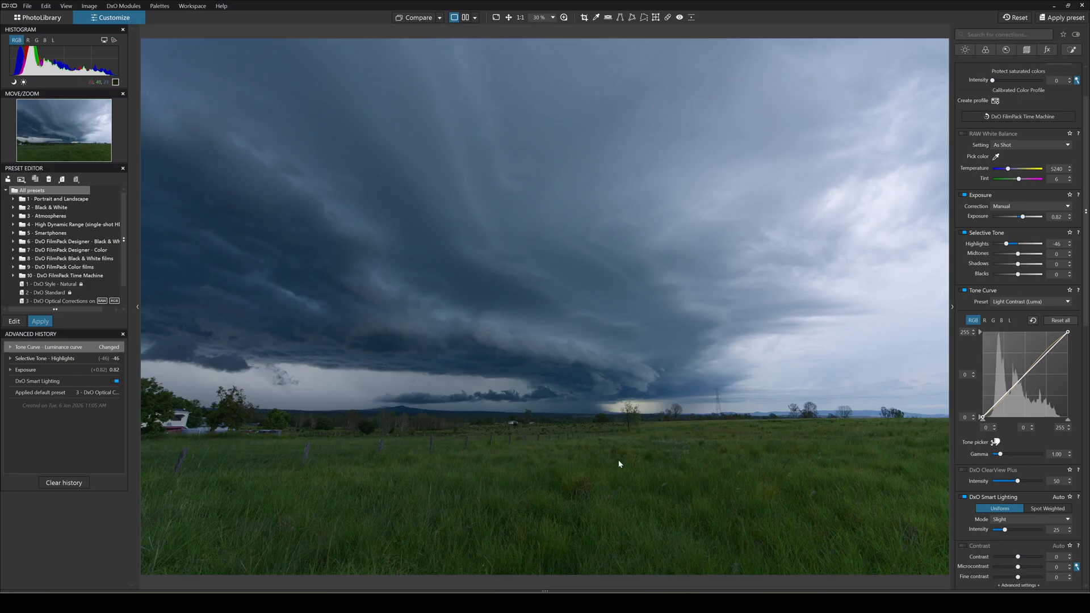
Try global DxO ClearView Plus at intensity 45 on the whole photo and turn it off again
scroll(995, 374, down, 3)
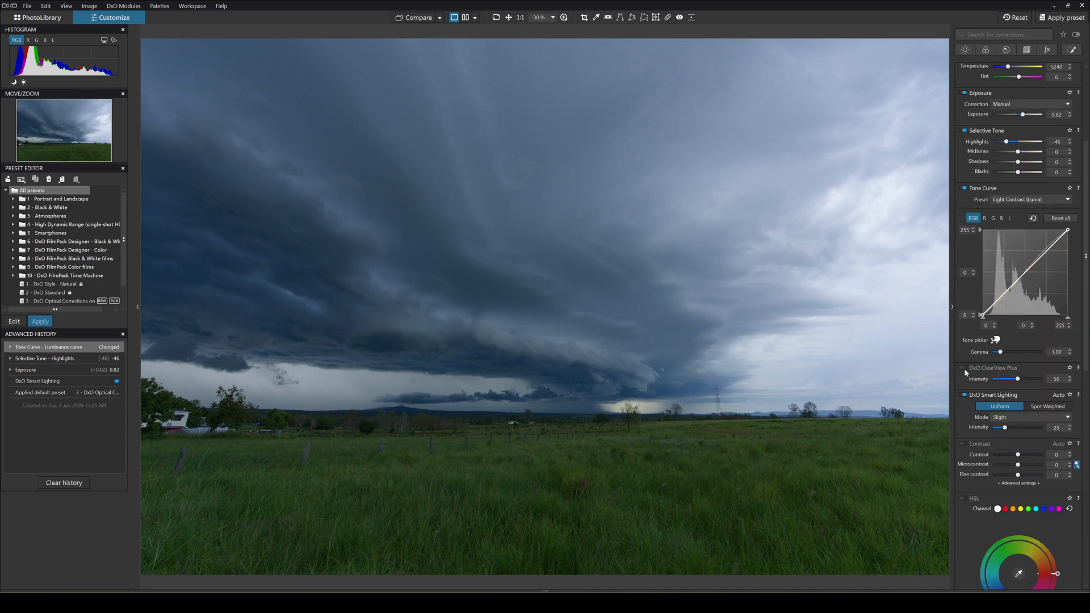
click(964, 368)
mouse_move(1017, 379)
mouse_down()
mouse_move(996, 383)
mouse_move(1017, 384)
mouse_up()
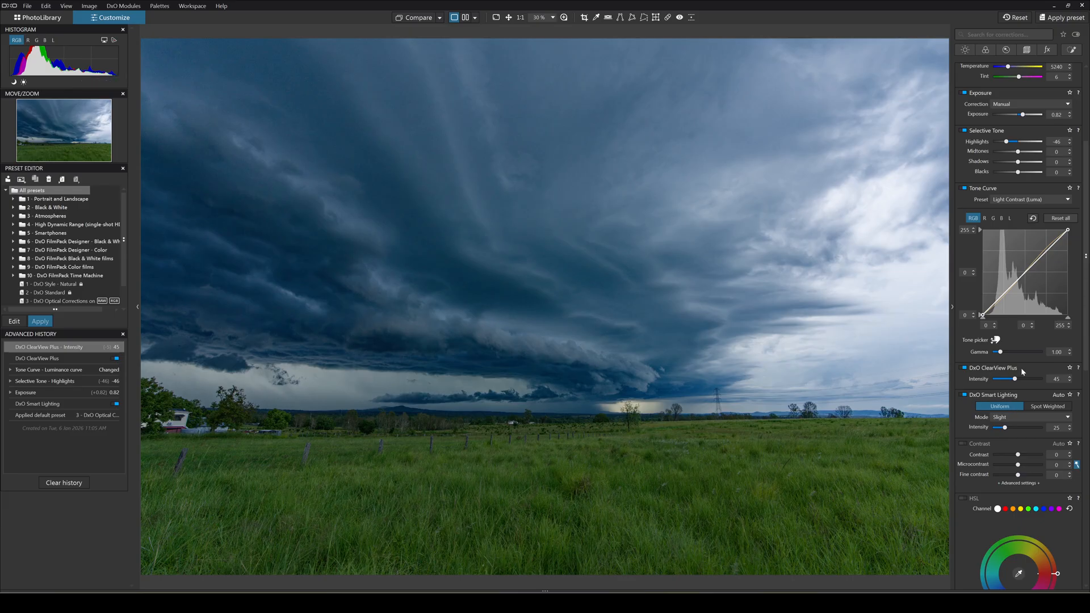
click(965, 368)
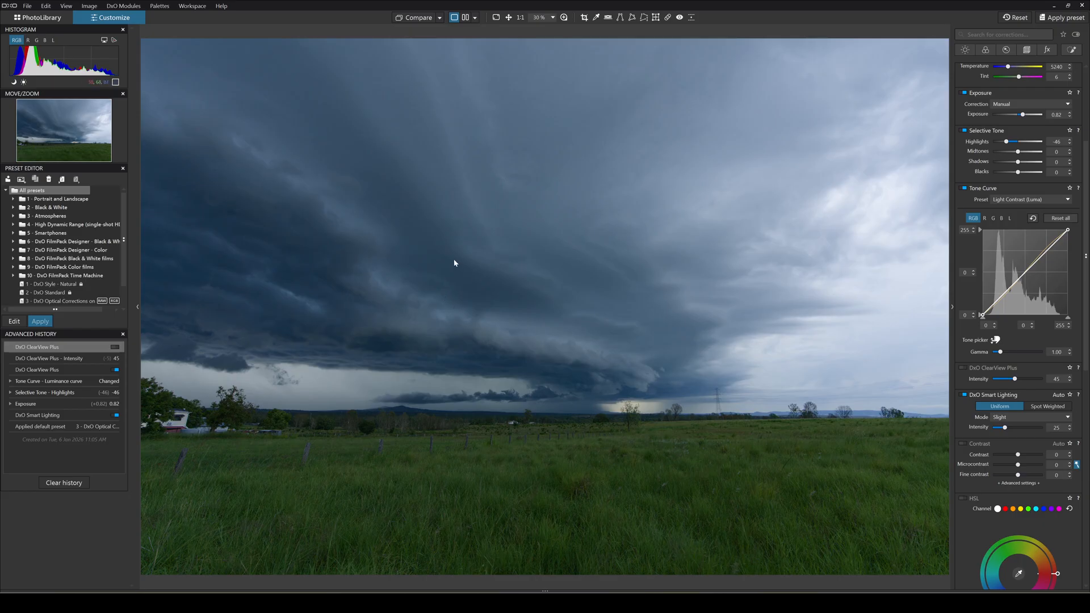
Denoise the photo with DeepPRIME 3 and check the fence and grass under the loupe
scroll(1051, 452, down, 1)
scroll(1051, 452, down, 3)
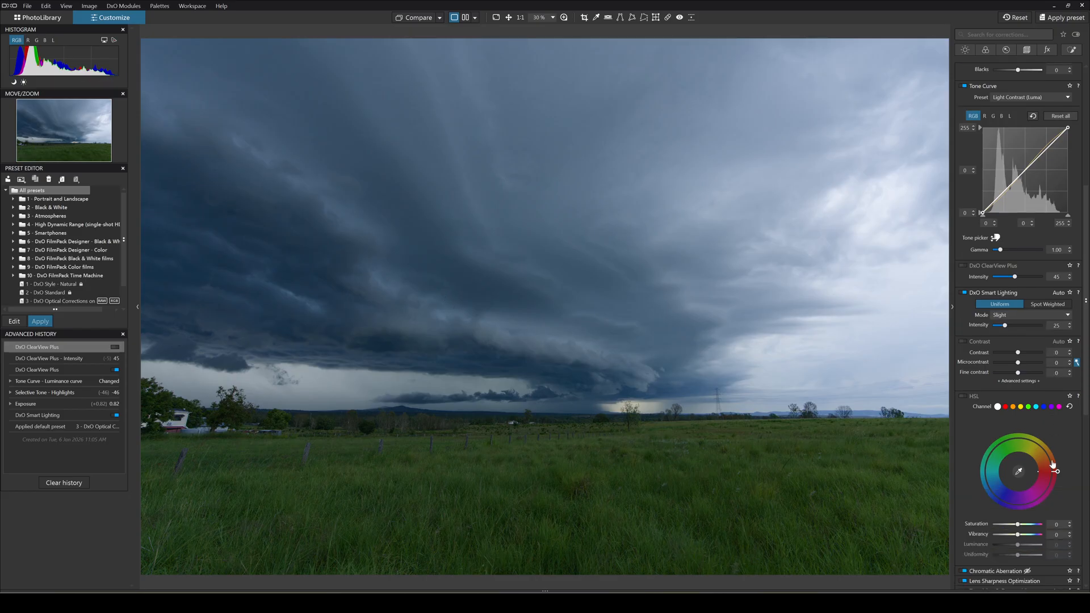
scroll(1028, 487, down, 1)
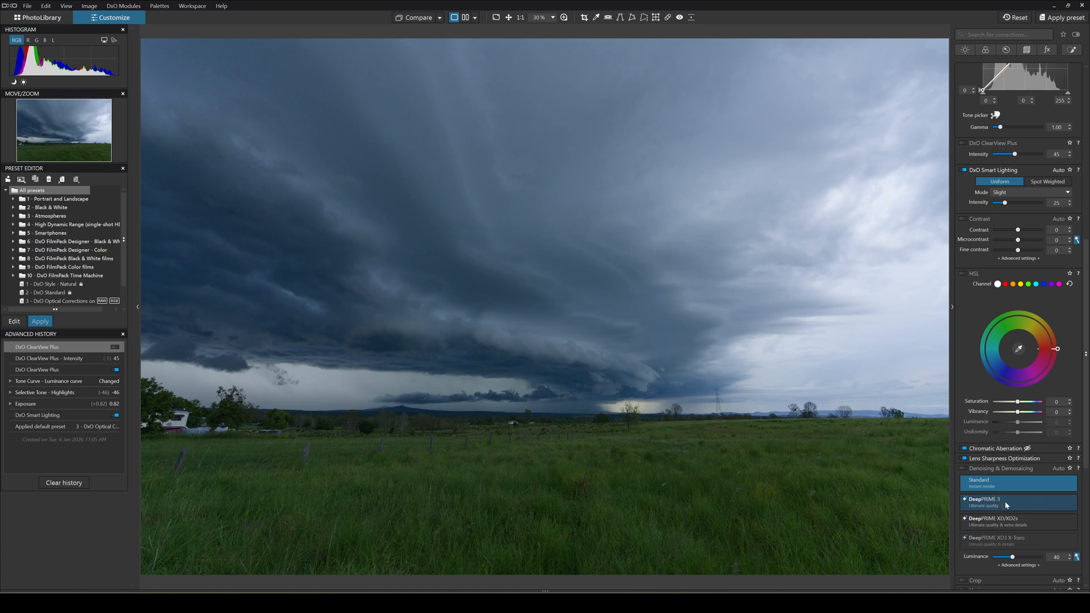
click(1007, 505)
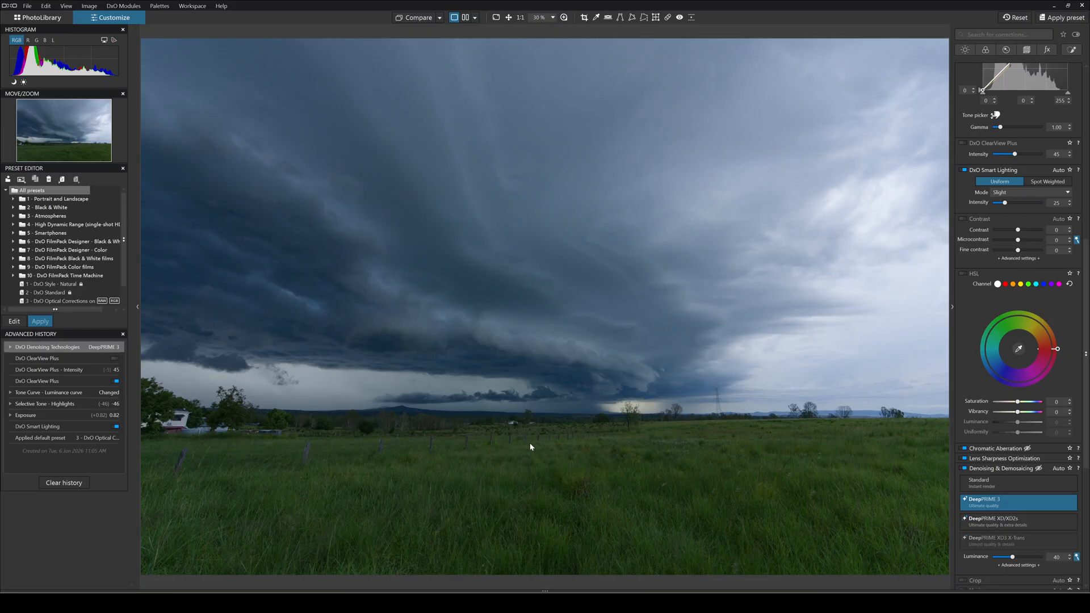
key(l)
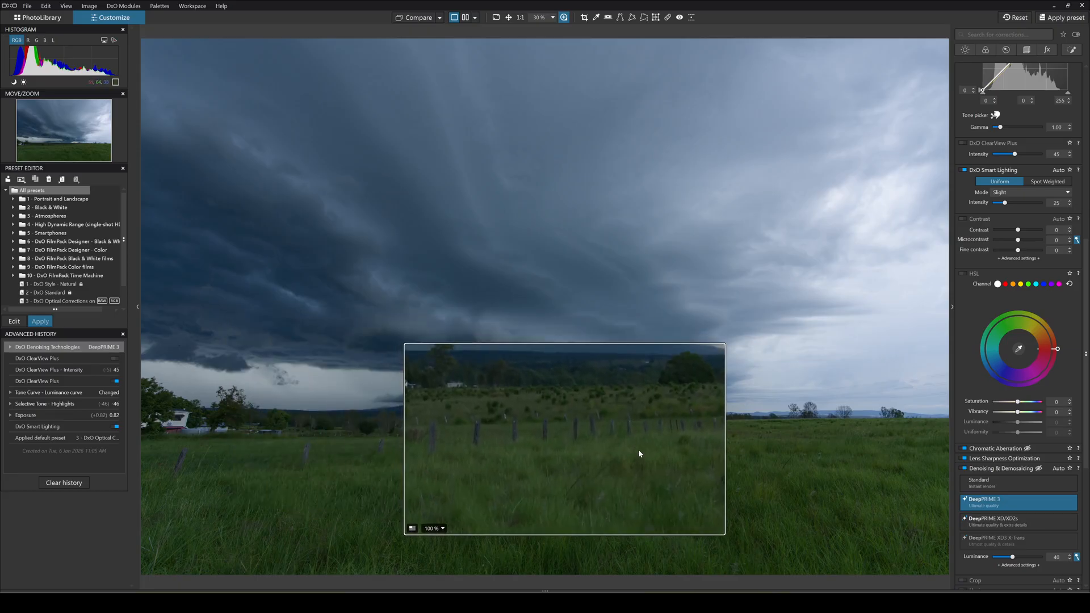
key(l)
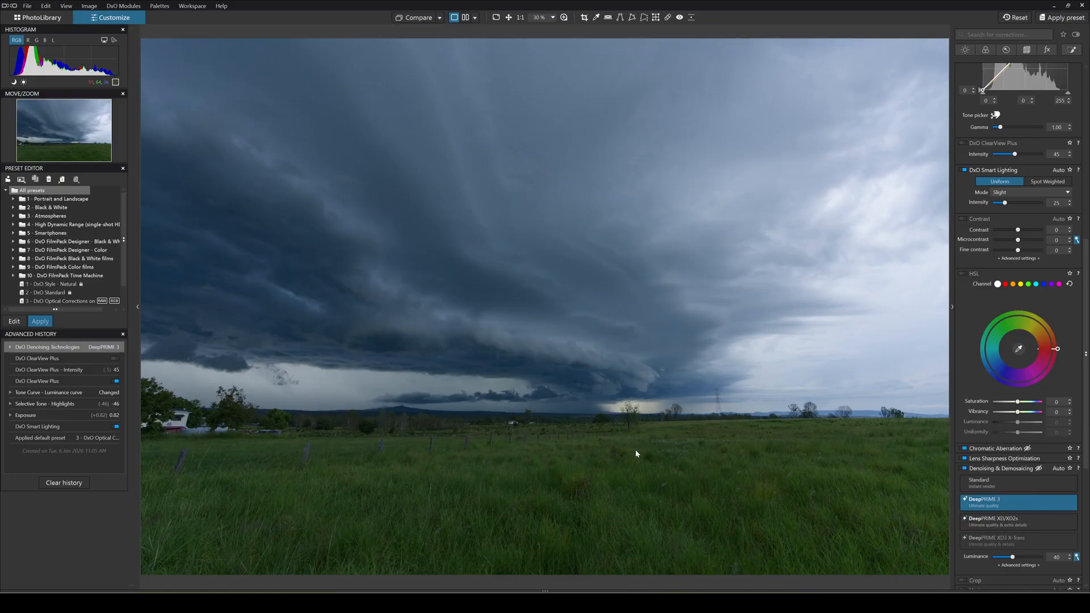
Enable the perspective correction with the force parallel tool and align one guide line with the leaning fence post beside the white house
key(ctrl+0)
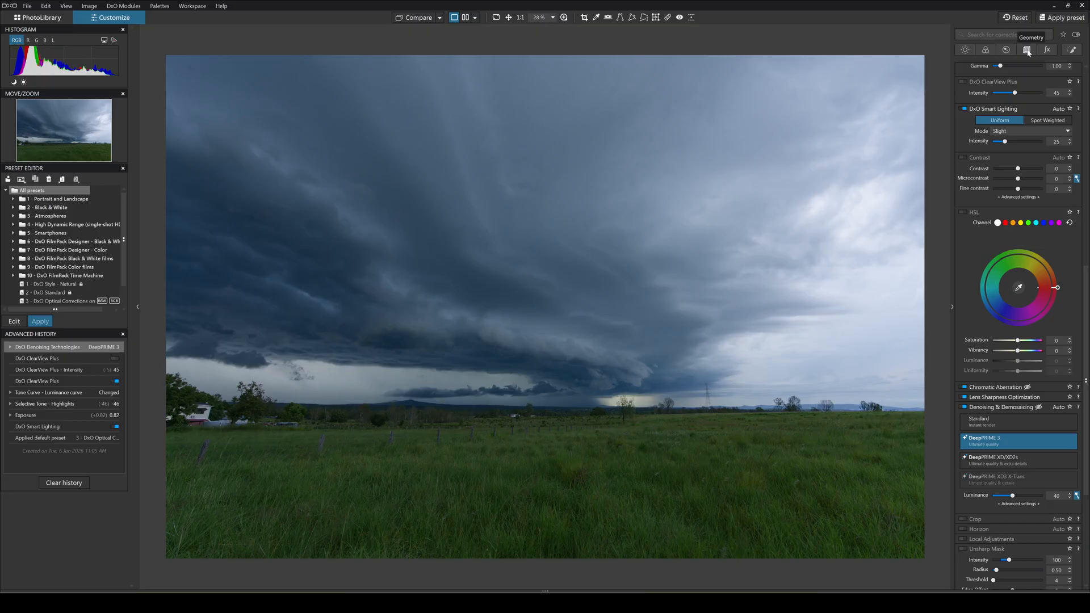
click(1028, 50)
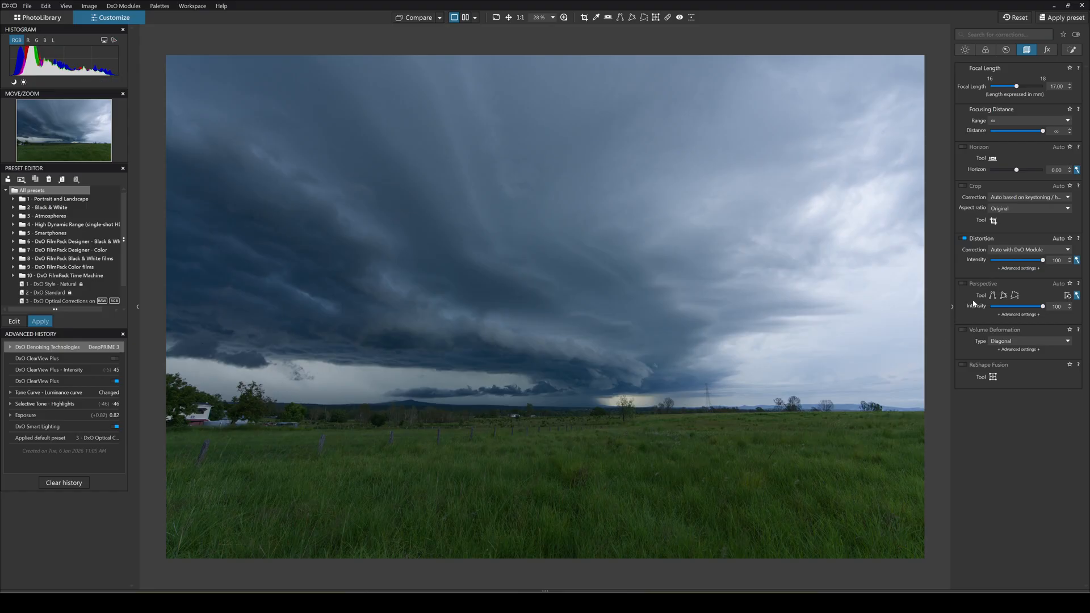
click(964, 284)
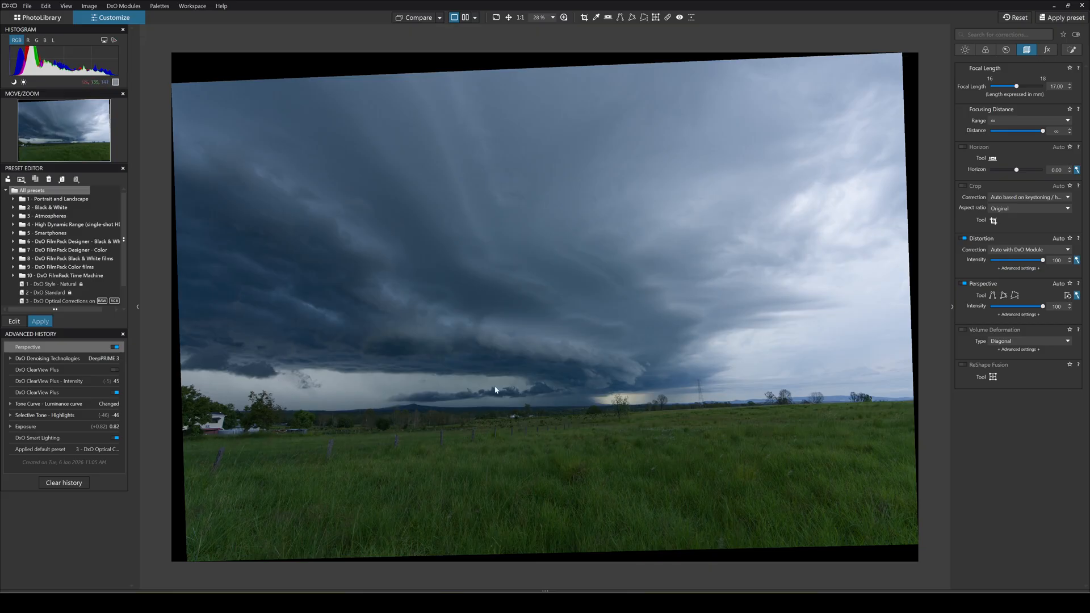
click(993, 295)
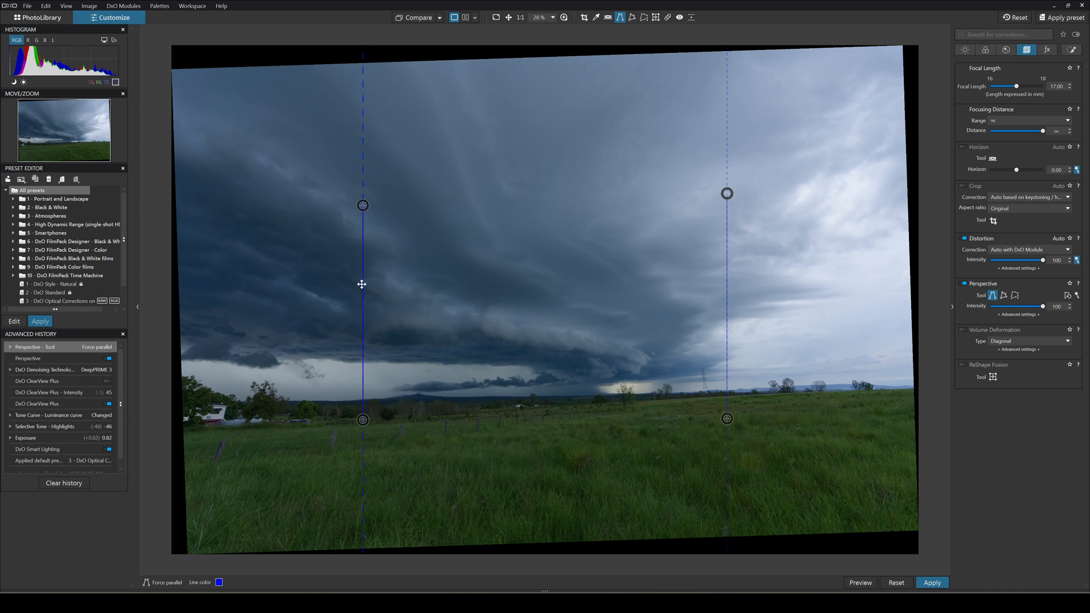
drag(363, 282, 215, 329)
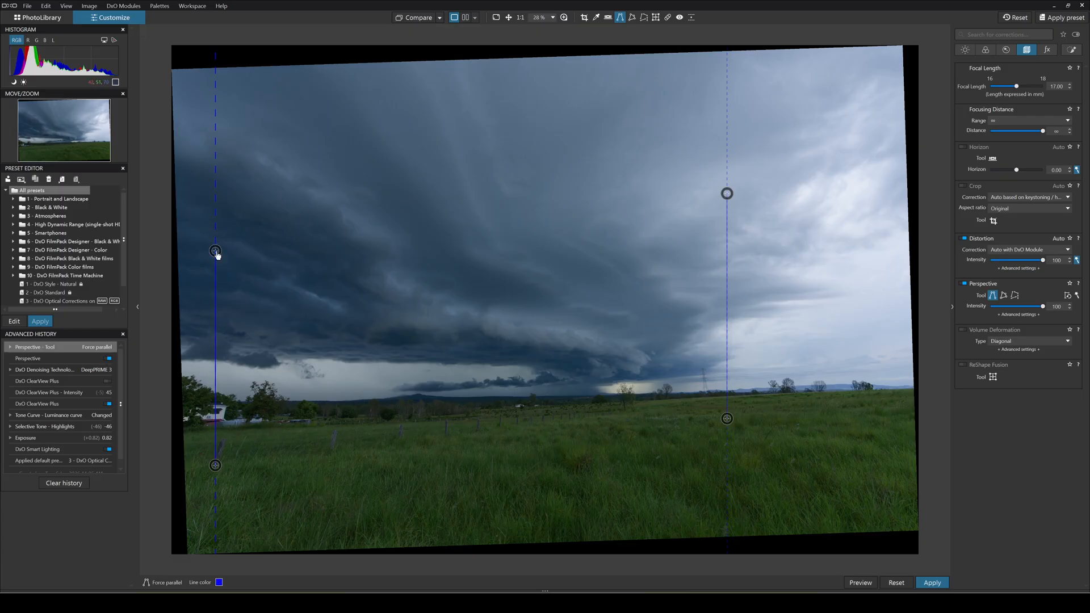
drag(216, 253, 255, 267)
drag(215, 467, 210, 472)
drag(233, 348, 237, 346)
Align the second perspective guide line with the power pylon on the horizon, preview the correction and apply it
drag(726, 194, 707, 235)
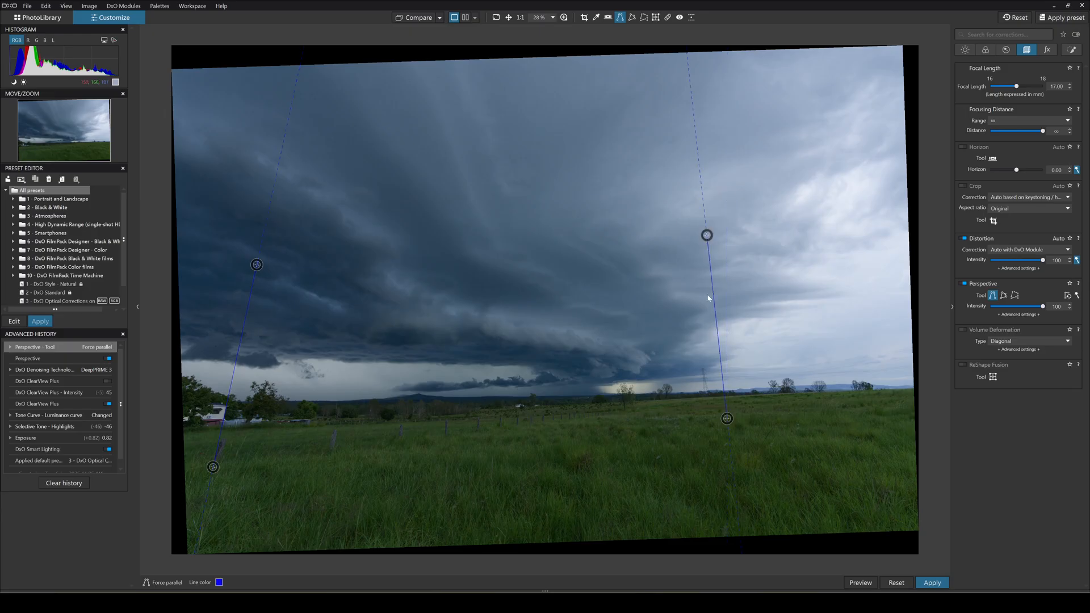
drag(713, 300, 699, 323)
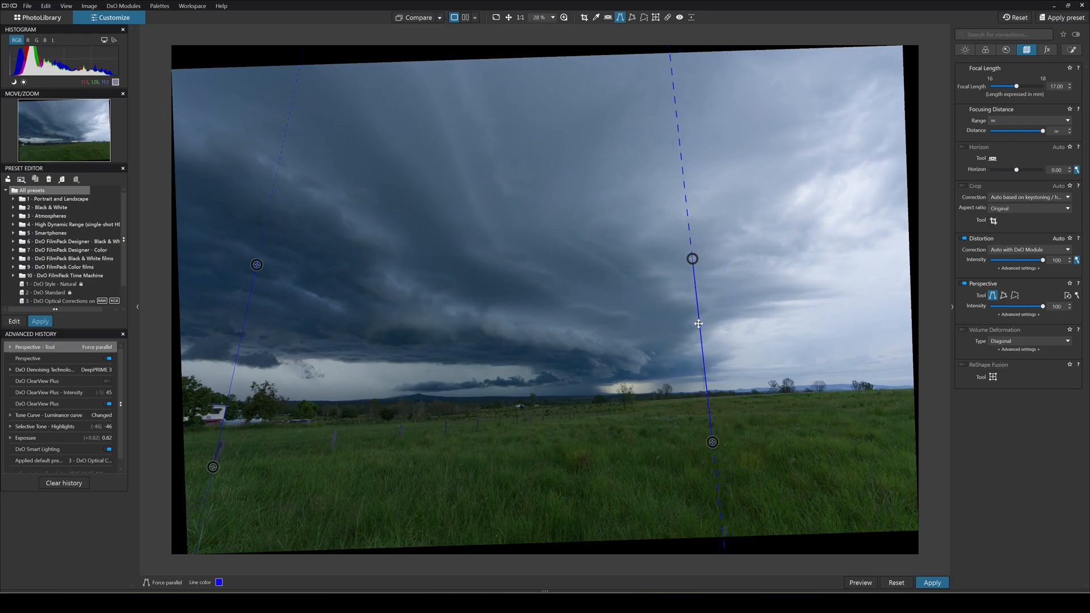
scroll(696, 383, up, 3)
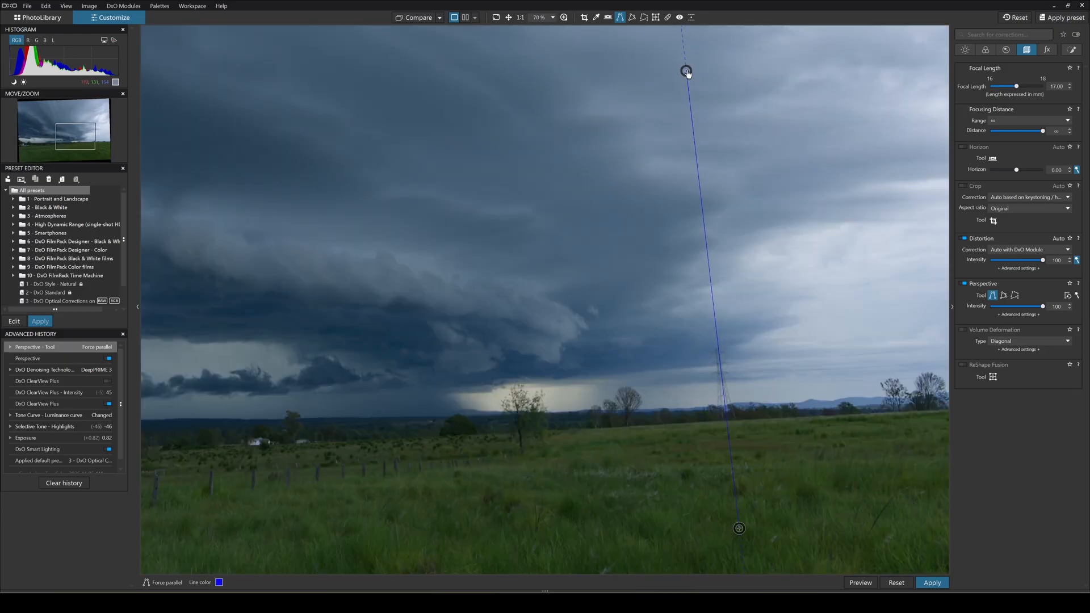
scroll(441, 329, down, 2)
scroll(440, 329, down, 1)
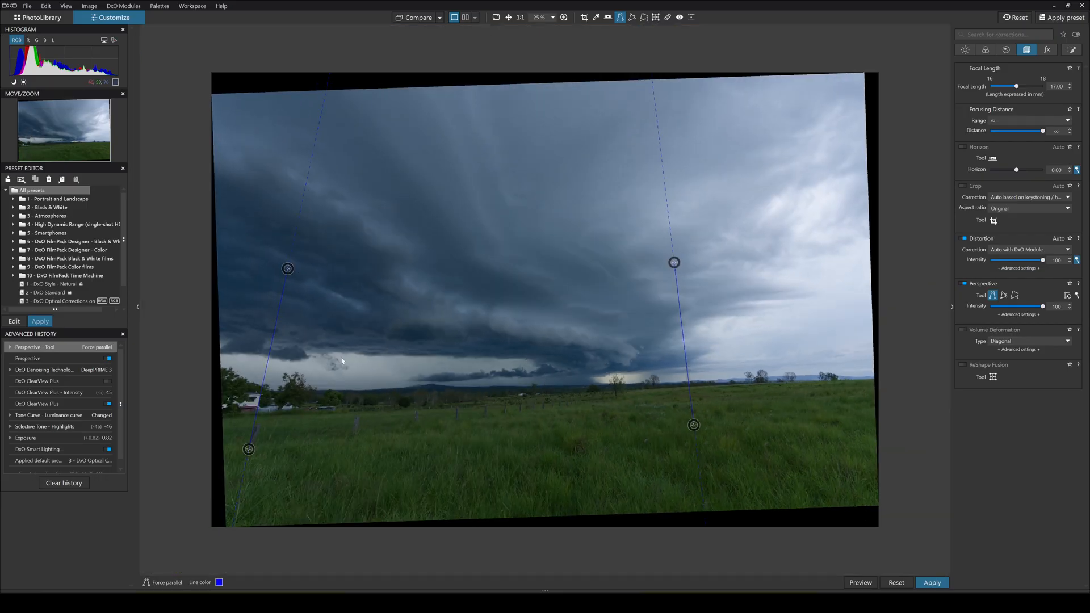
click(859, 583)
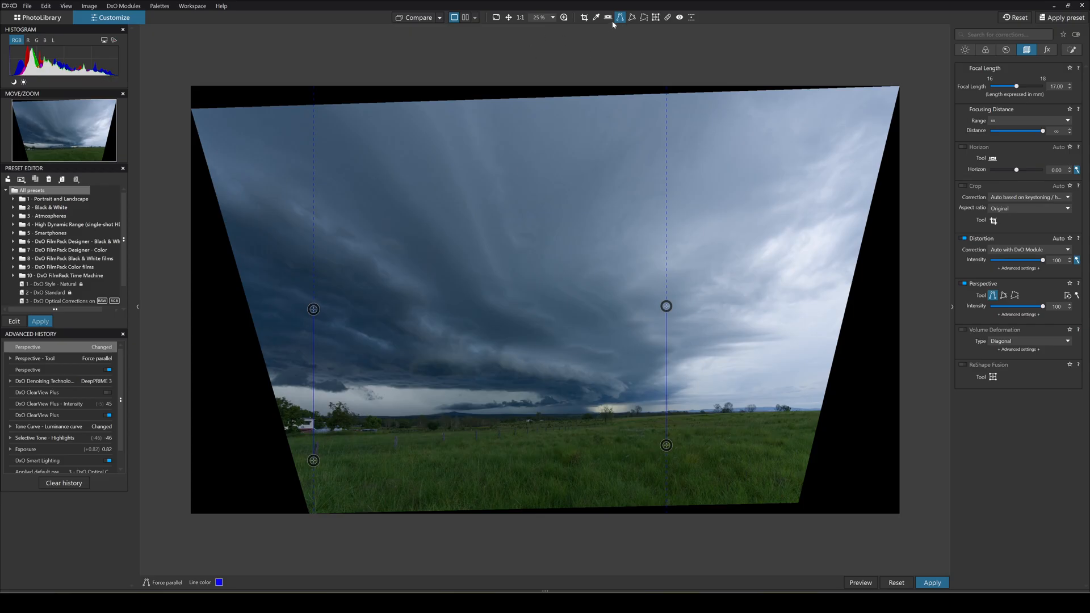
click(931, 583)
Crop away the black edges at the original aspect ratio, to about 7048 × 4698 px, and level the horizon by 0.53
click(585, 18)
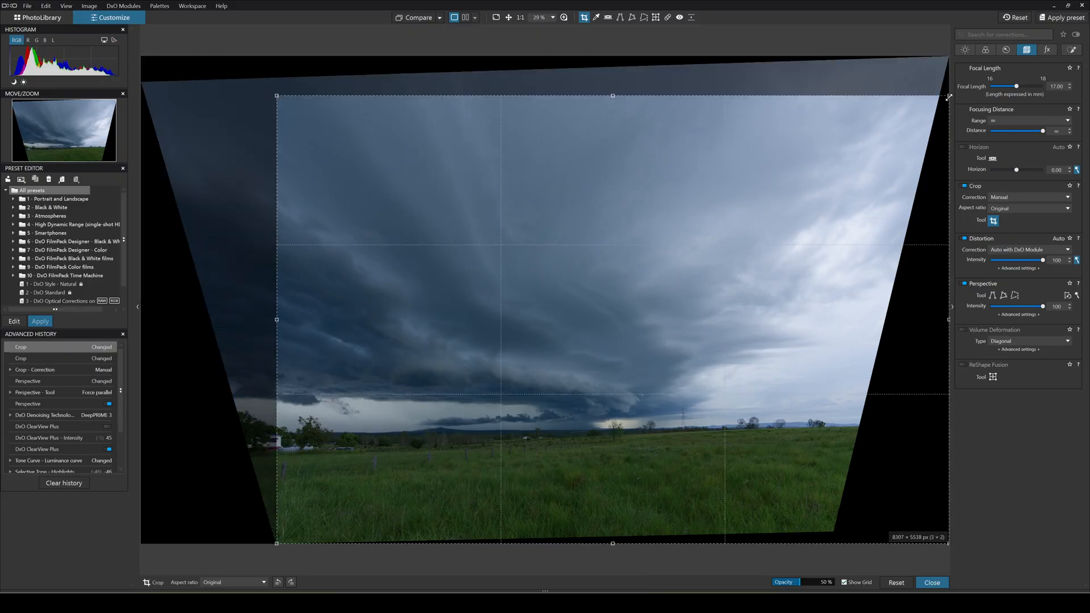
drag(948, 96, 823, 180)
drag(756, 275, 751, 233)
drag(807, 150, 802, 153)
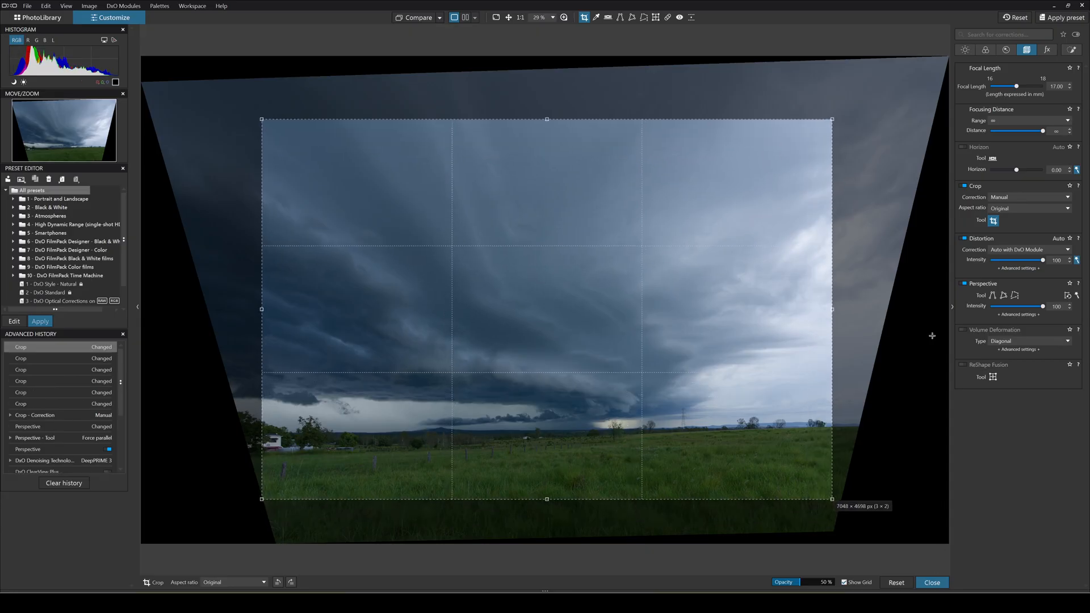
click(932, 583)
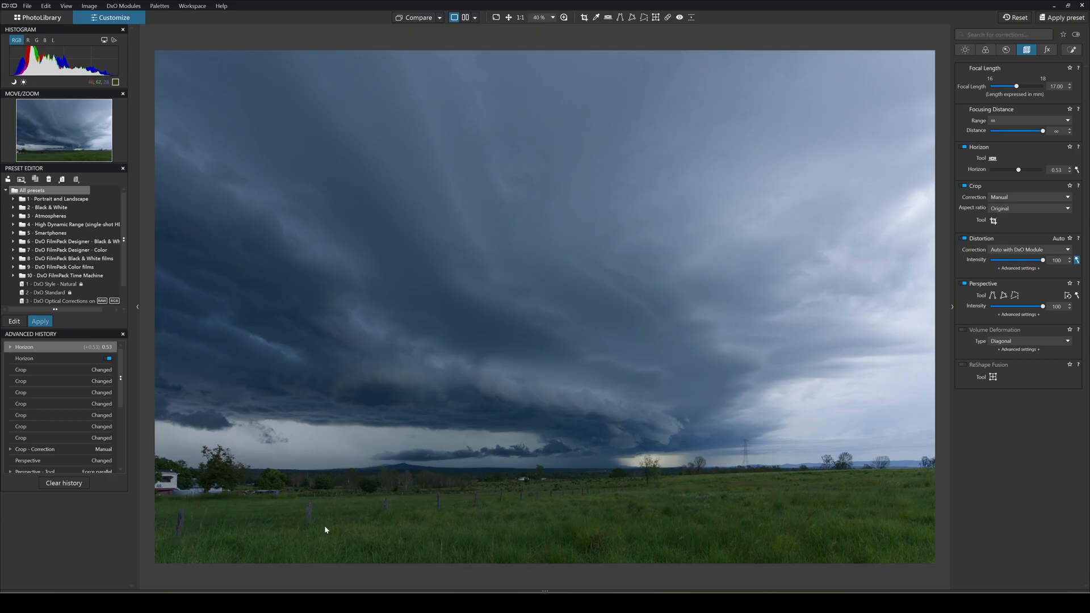
Create a local adjustment with an AI mask that selects the sky
scroll(523, 500, down, 1)
scroll(522, 501, up, 1)
click(1026, 51)
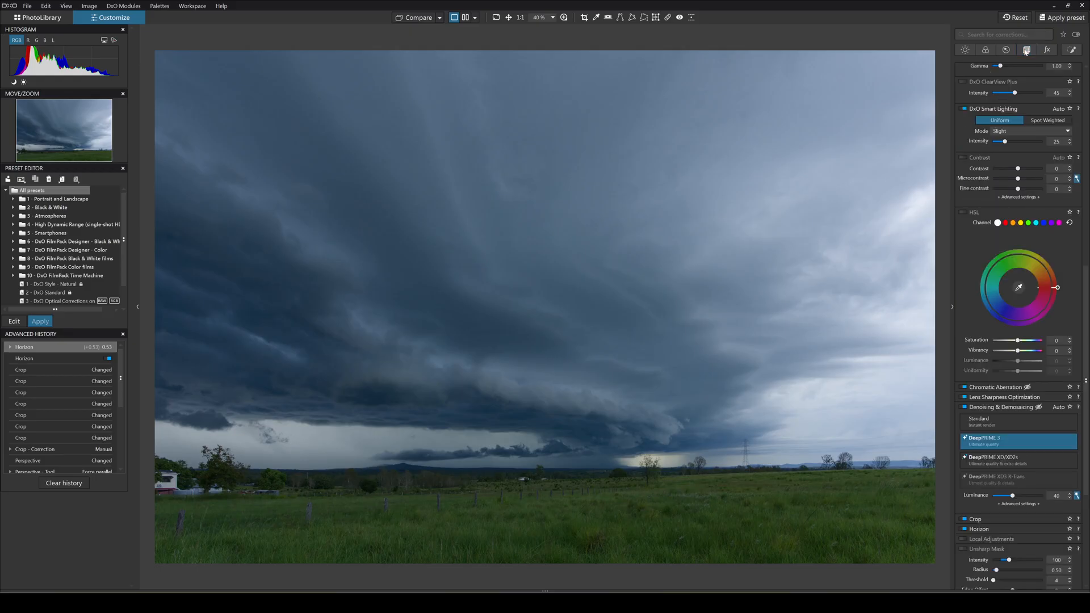
click(1071, 50)
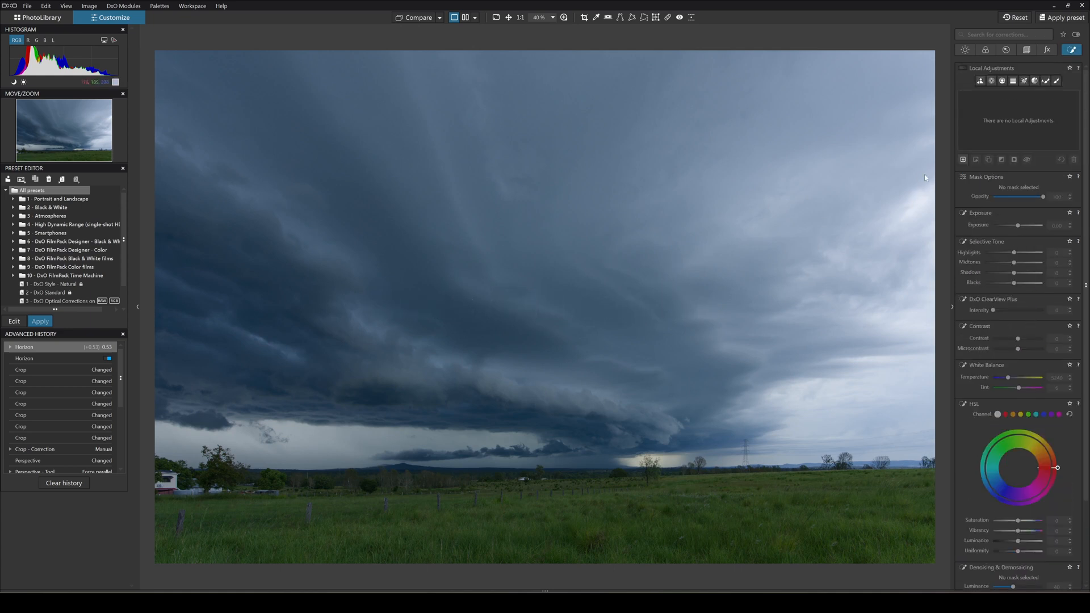
click(980, 81)
click(238, 37)
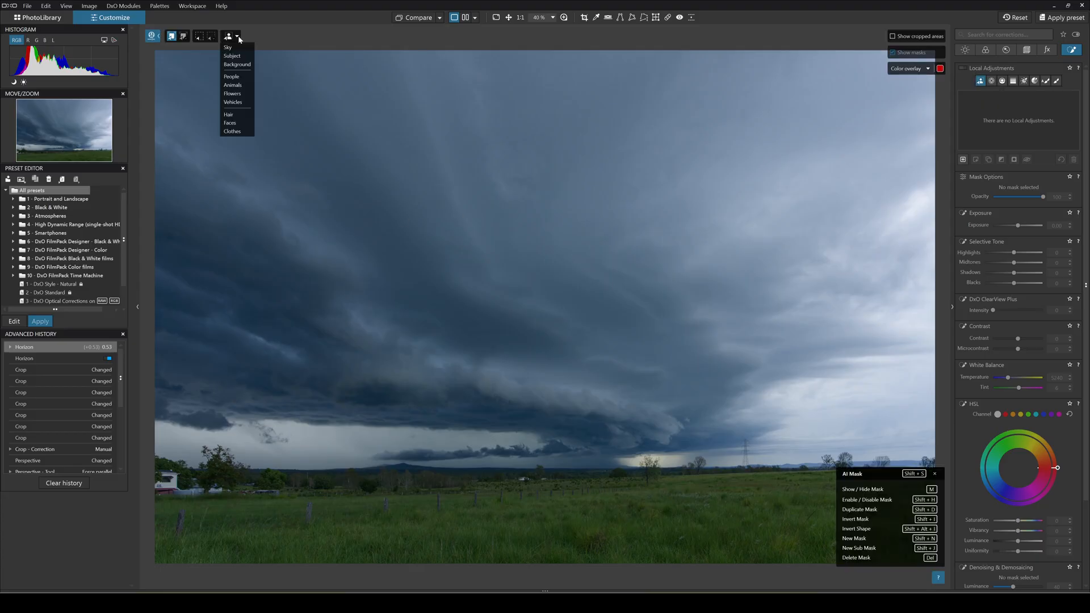
click(228, 47)
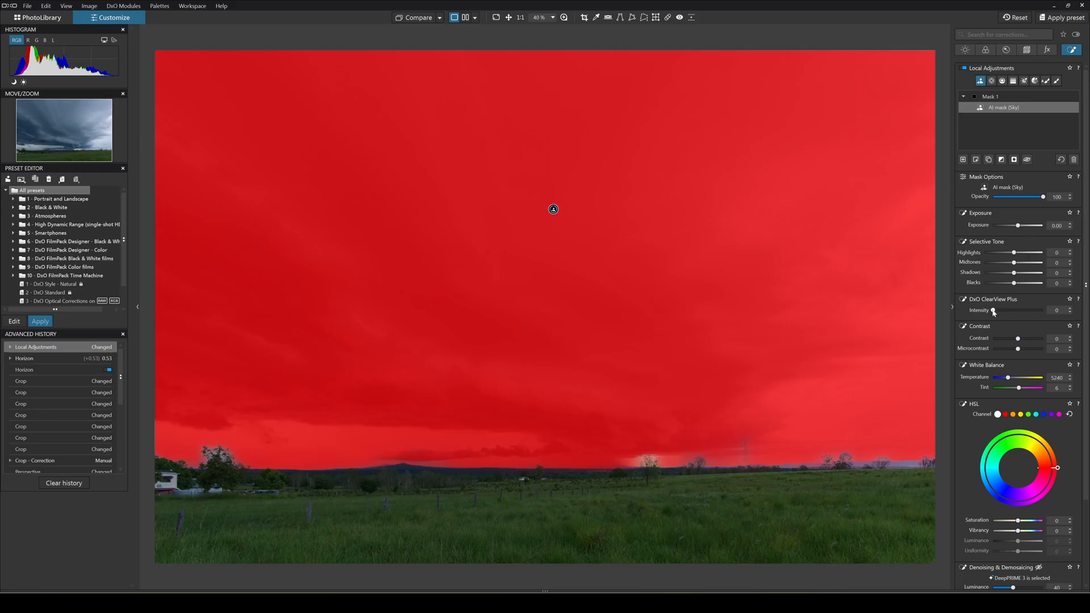
For the sky mask, set ClearView Plus intensity to 19, white balance temperature to 5760 and contrast to 30
drag(993, 310, 1003, 314)
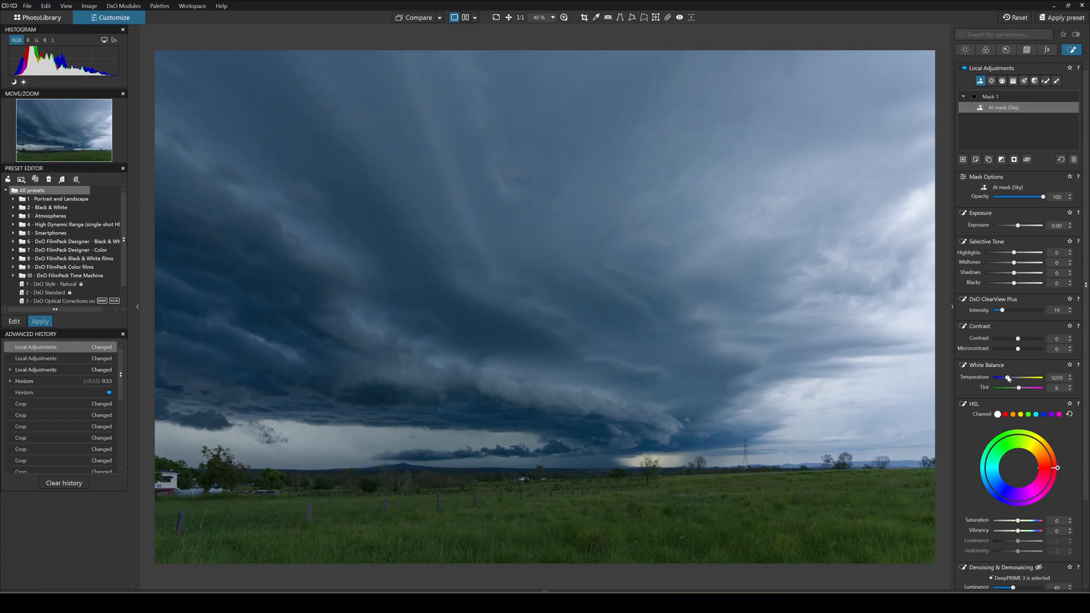
drag(1008, 378, 1010, 378)
drag(1010, 378, 1009, 378)
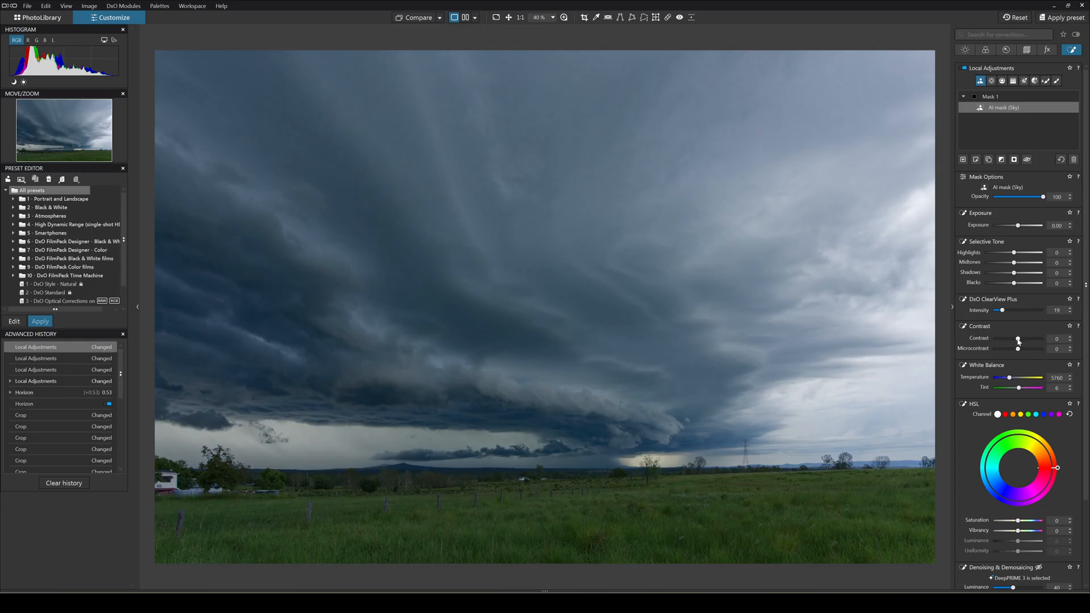
drag(1019, 342, 1027, 340)
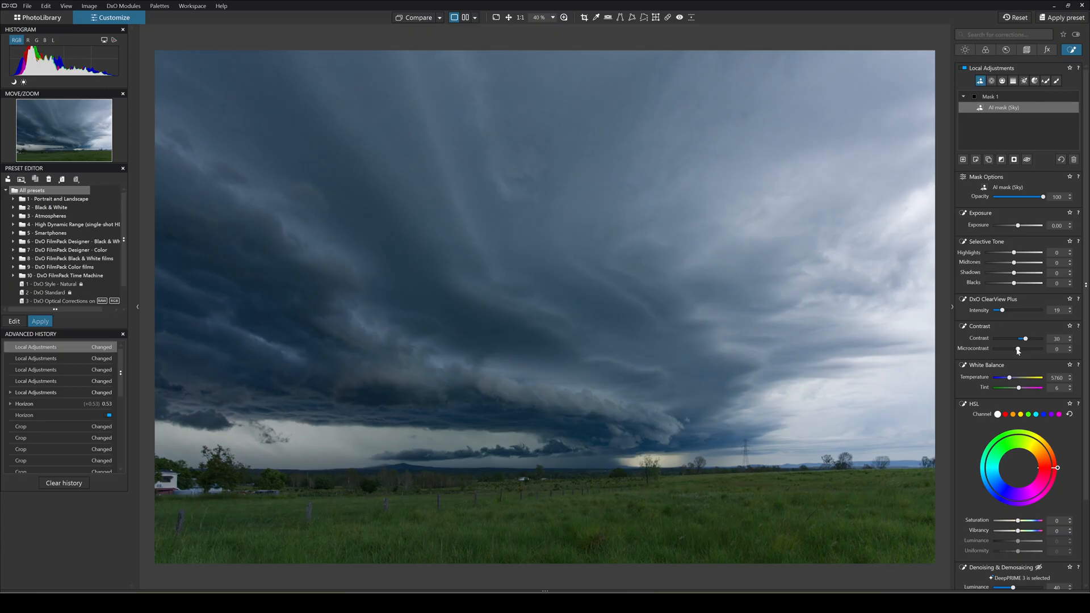
Set the sky mask's microcontrast to 2 and duplicate the whole of Mask 1
drag(1018, 351, 1020, 351)
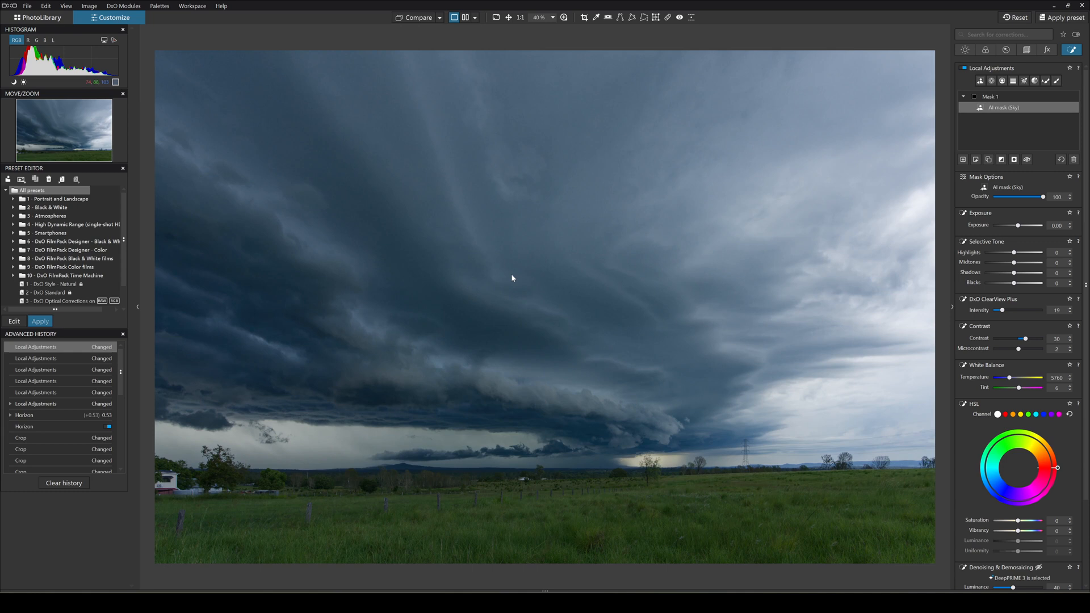
click(1016, 96)
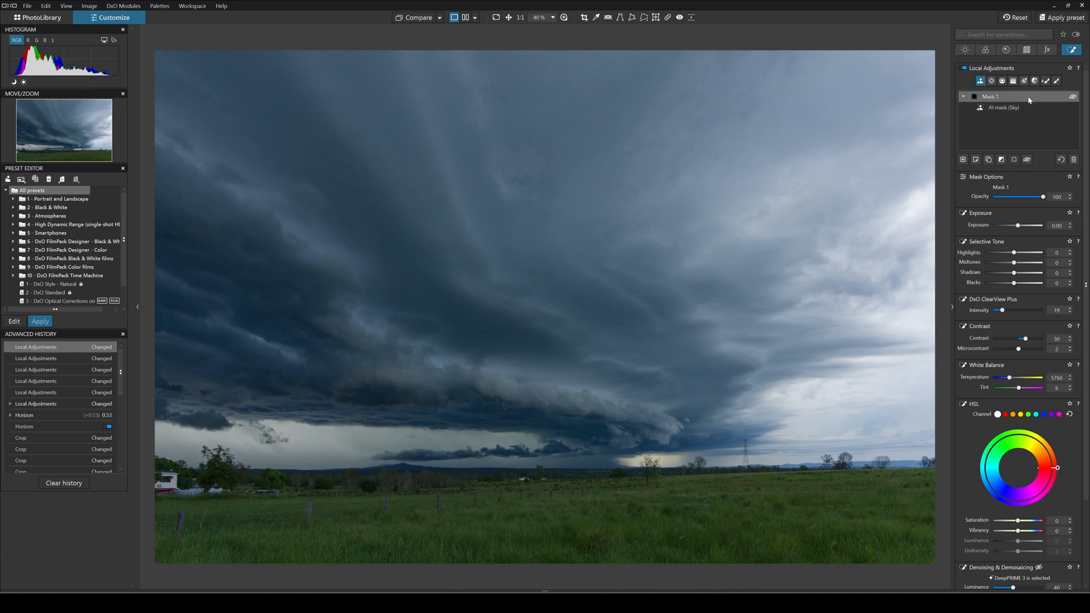
right_click(1029, 98)
click(976, 115)
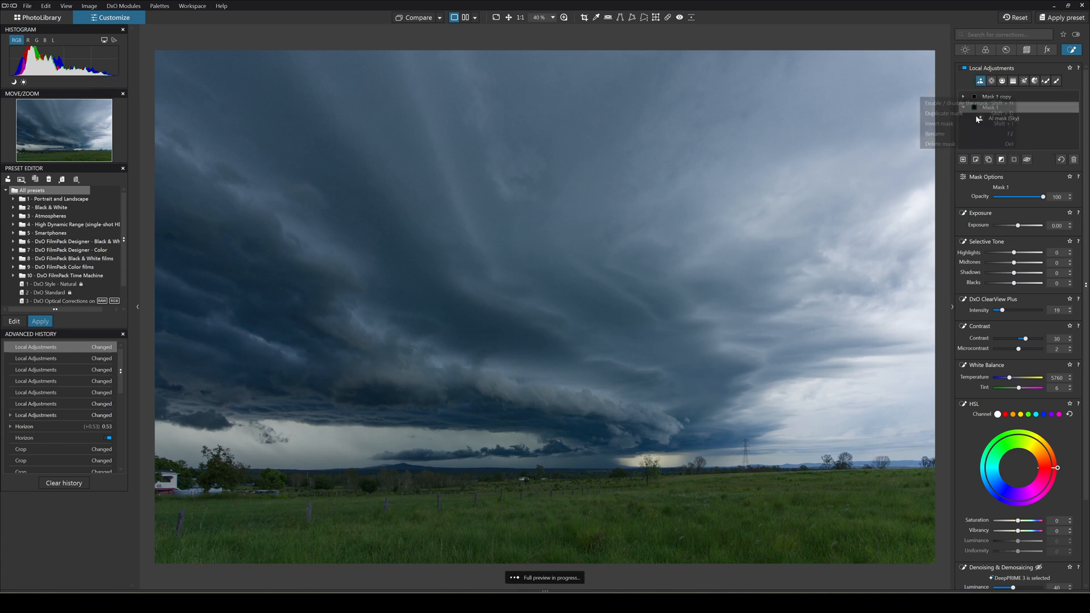
Invert the shape of the sky AI mask inside the duplicated mask and rename that shape Ground
right_click(1009, 100)
click(1000, 125)
right_click(1031, 111)
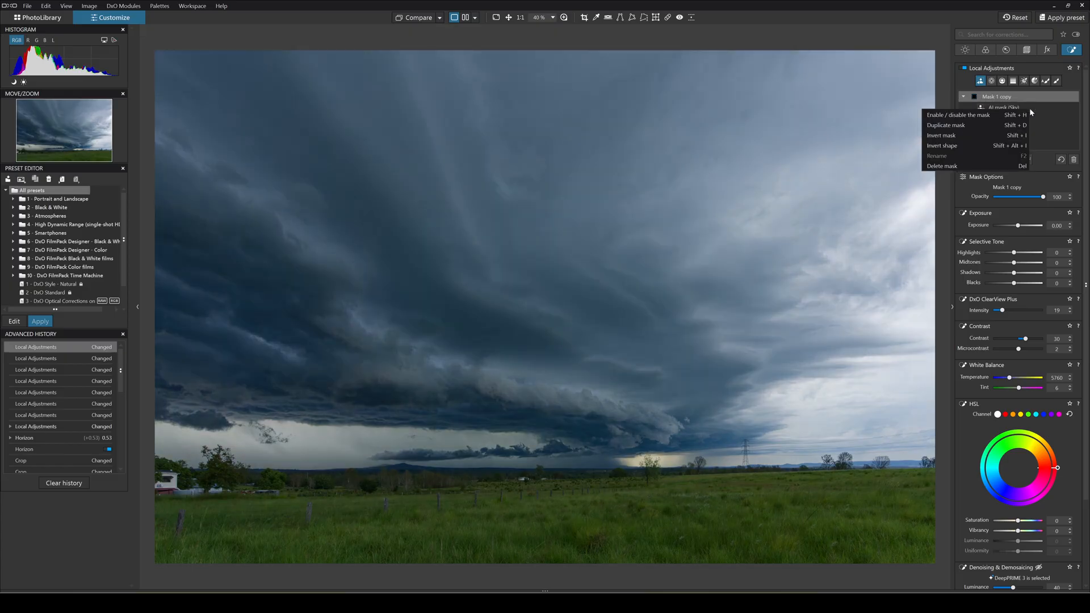
click(942, 146)
key(F2)
text(Ground)
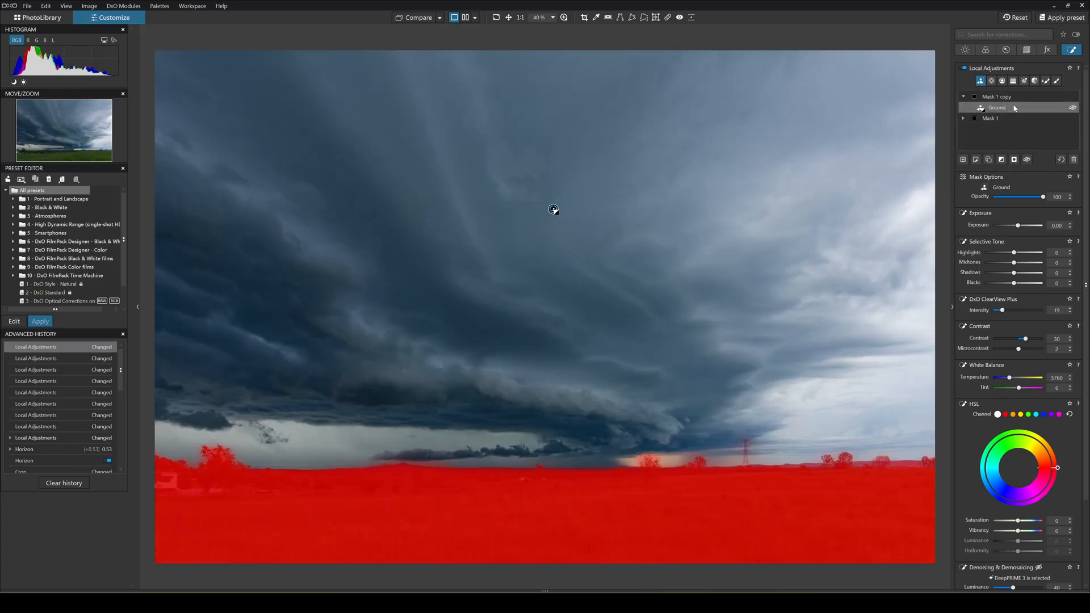
key(Return)
Reset the Ground mask's contrast, ClearView Plus intensity and white balance temperature to their defaults
double_click(1025, 339)
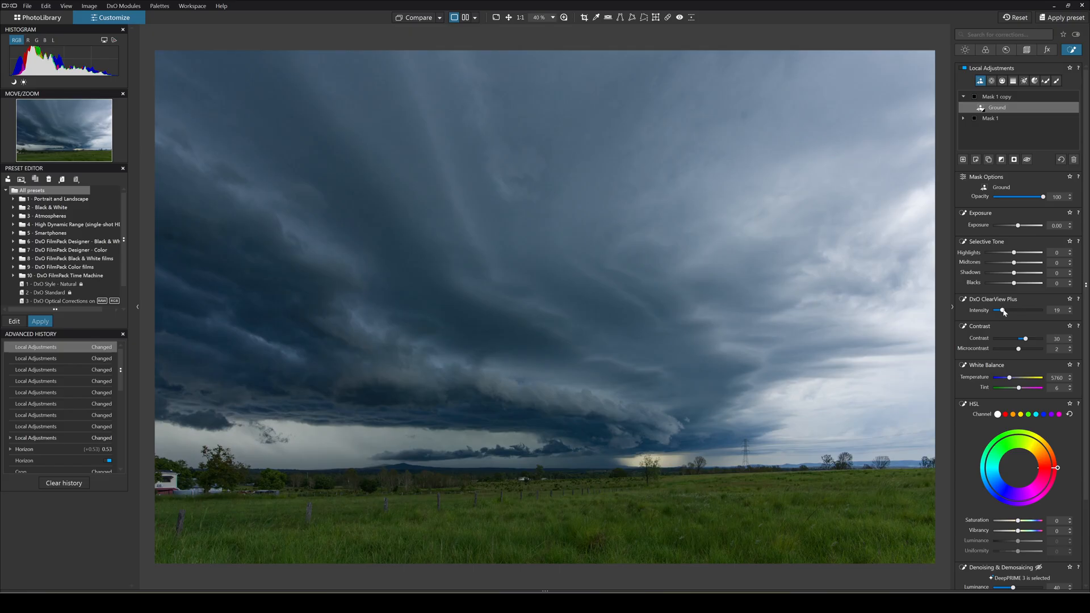
double_click(1004, 310)
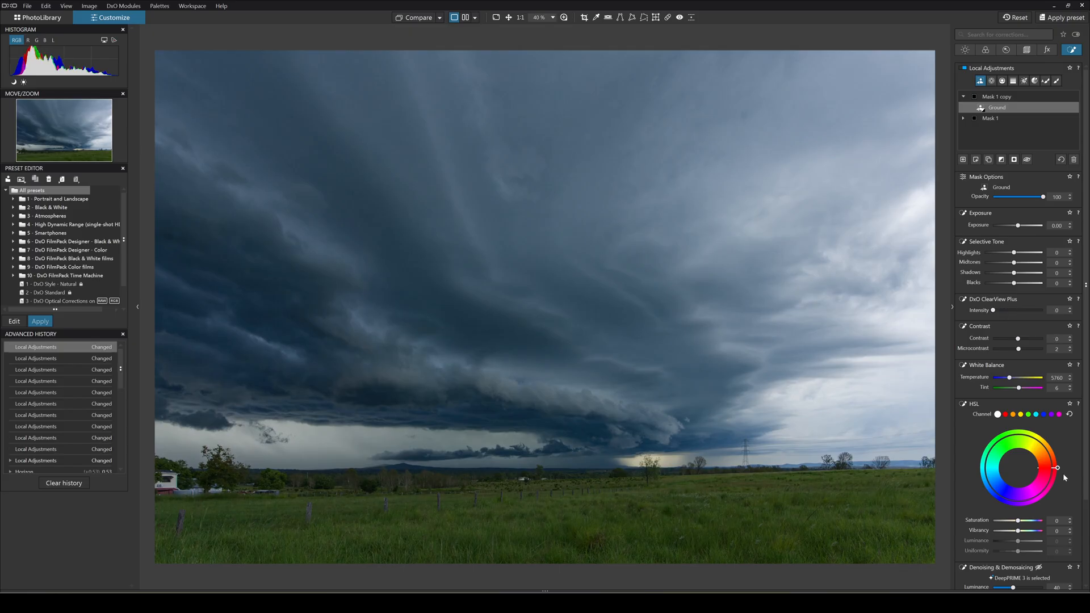
double_click(1010, 377)
For the Ground mask, set exposure to 0.31, ClearView Plus intensity to 24, contrast to 42 and microcontrast to 9
drag(1019, 228, 1022, 227)
drag(994, 311, 1006, 312)
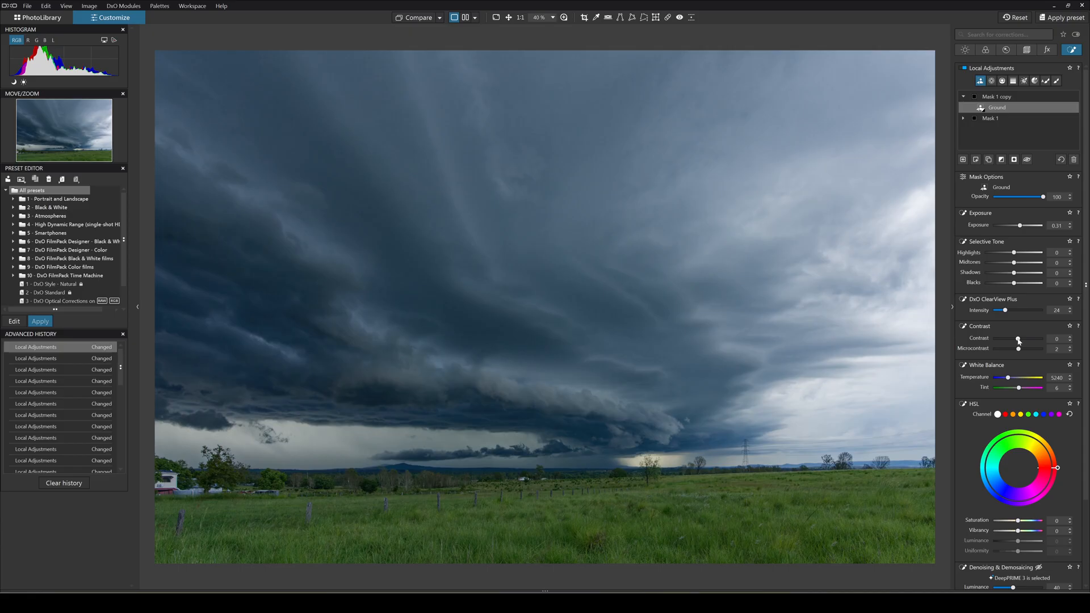
drag(1018, 340, 1028, 341)
drag(1020, 351, 1021, 351)
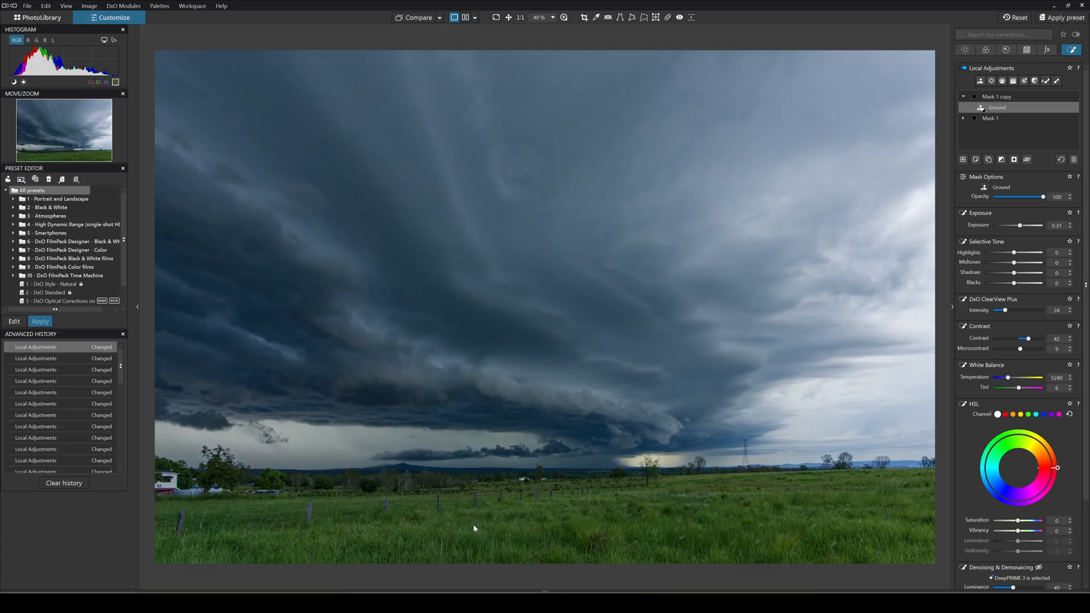
Set the Ground mask's denoising force details to 73 and lens sharpness intensity to 150, checking the grass with the loupe
scroll(1071, 418, down, 3)
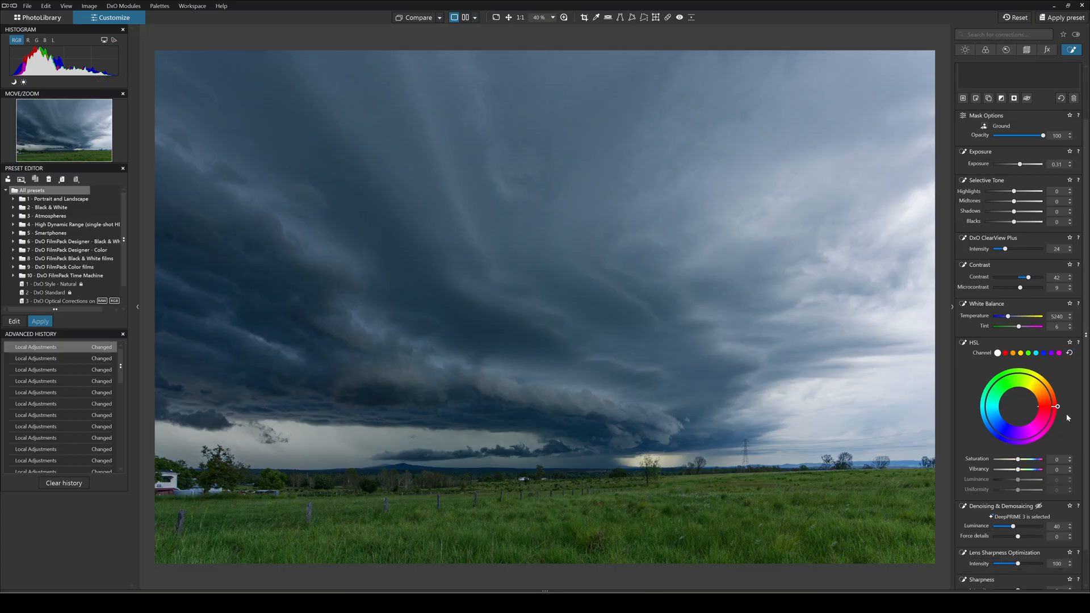
scroll(622, 544, up, 3)
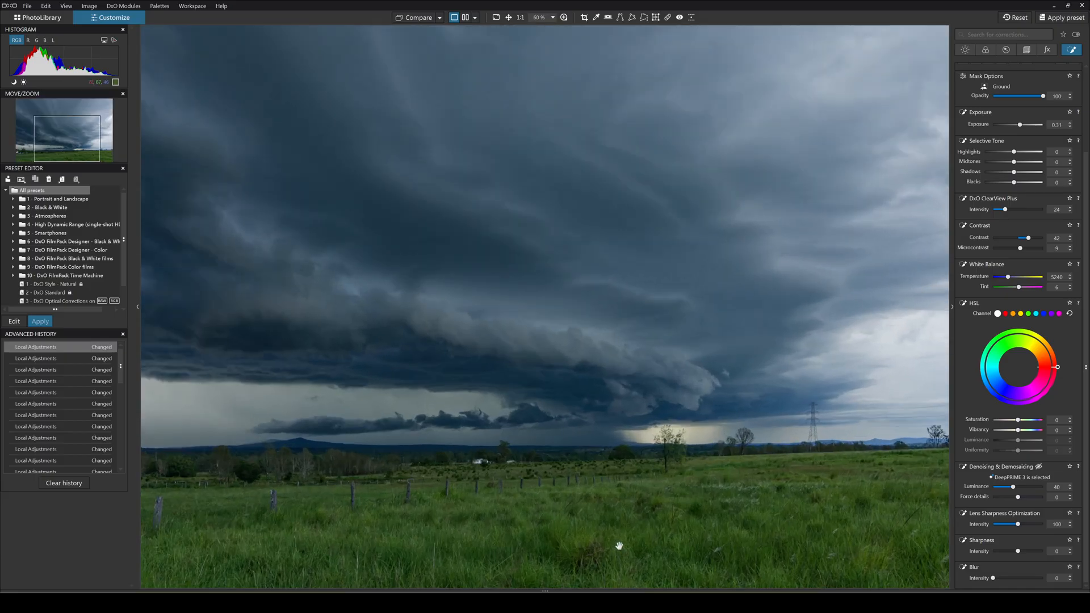
scroll(543, 514, up, 2)
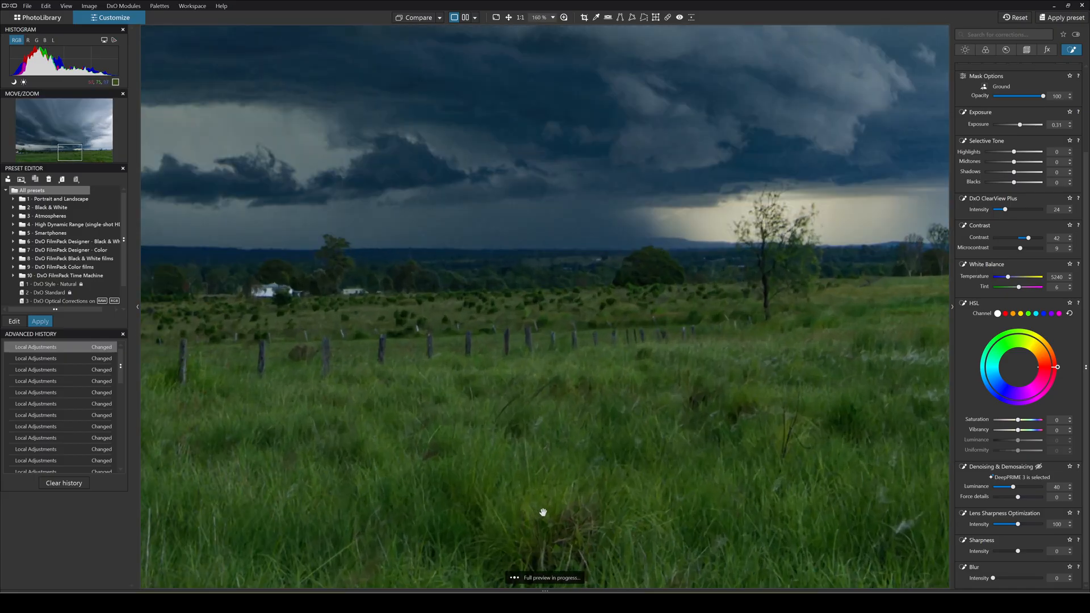
drag(542, 513, 818, 332)
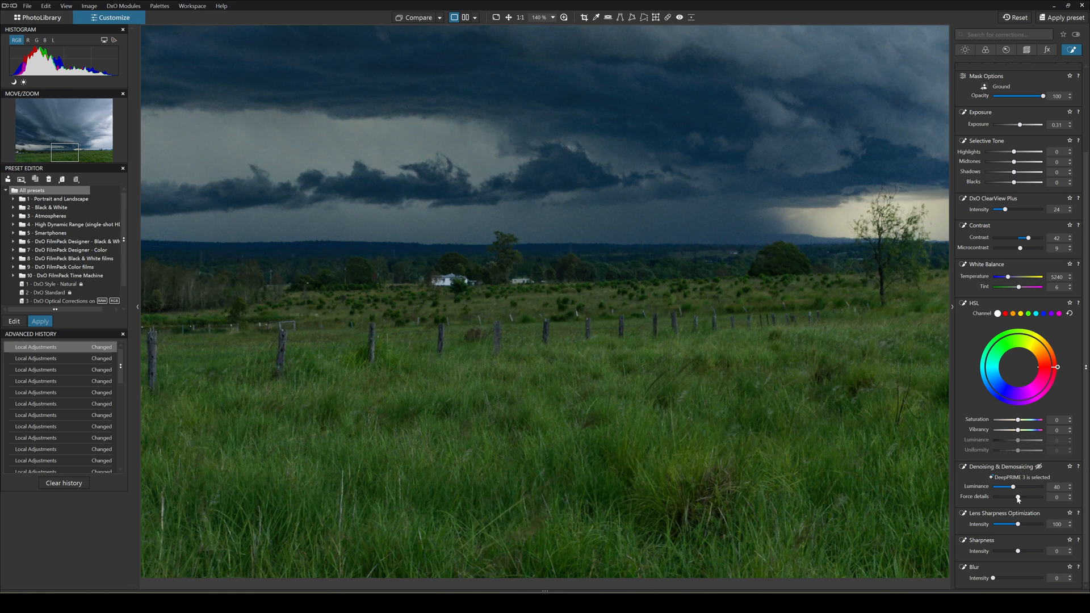
drag(1018, 498, 1036, 499)
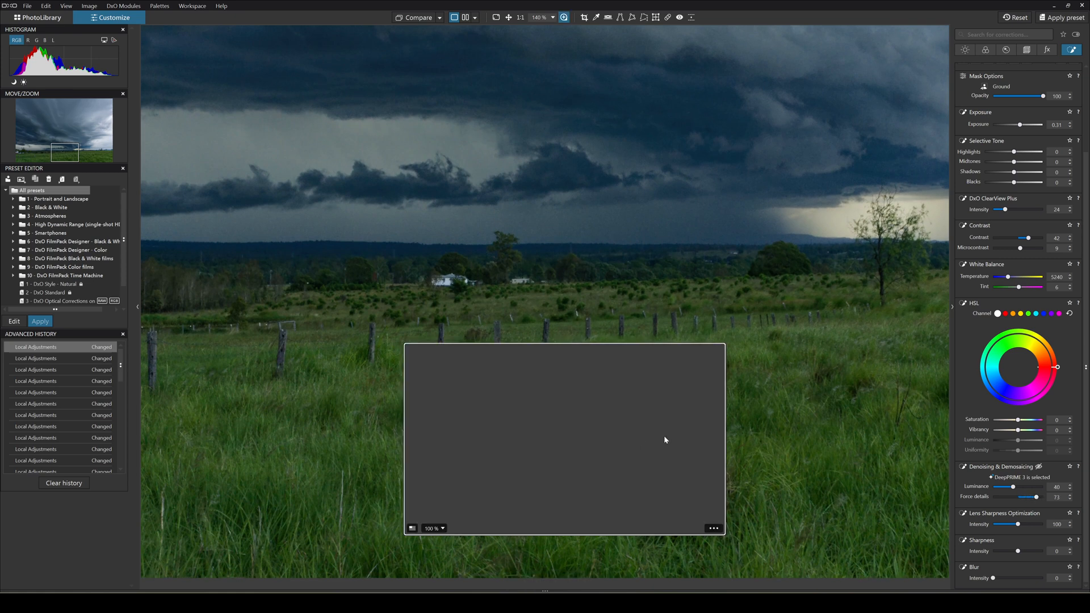
drag(665, 439, 723, 455)
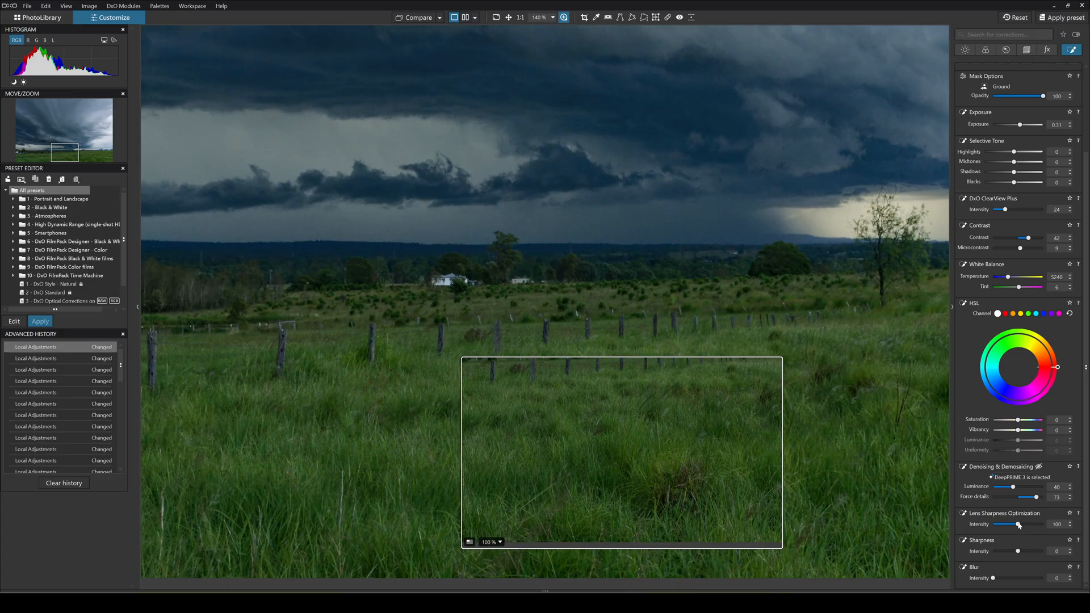
drag(1019, 526, 1031, 526)
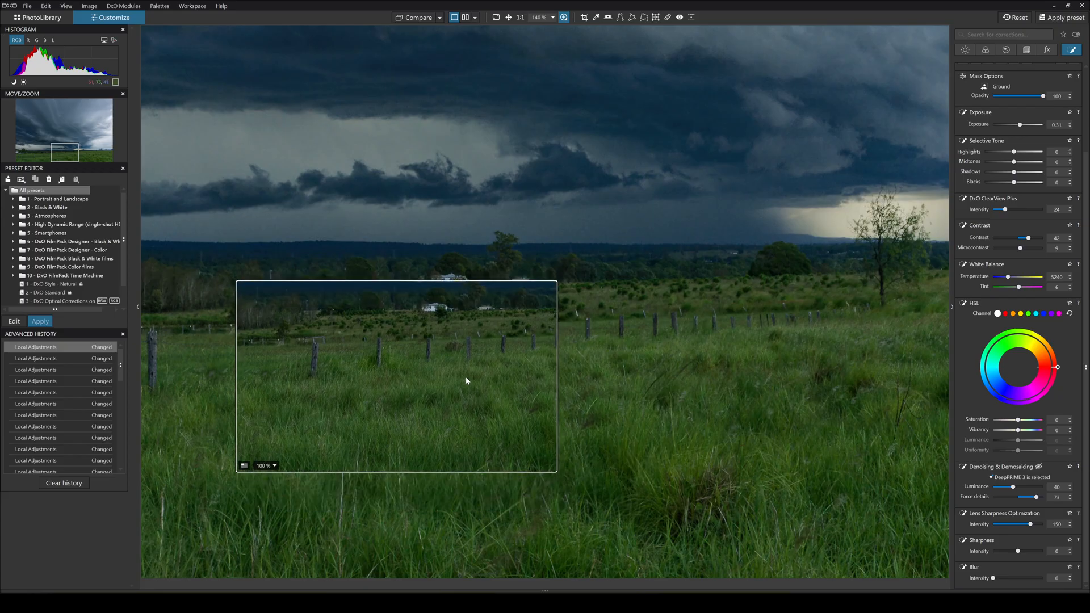
Export the whole photo to the Affinity application as a 16-bit TIFF with the Adobe RGB (1998) profile
scroll(712, 450, down, 3)
scroll(713, 451, down, 3)
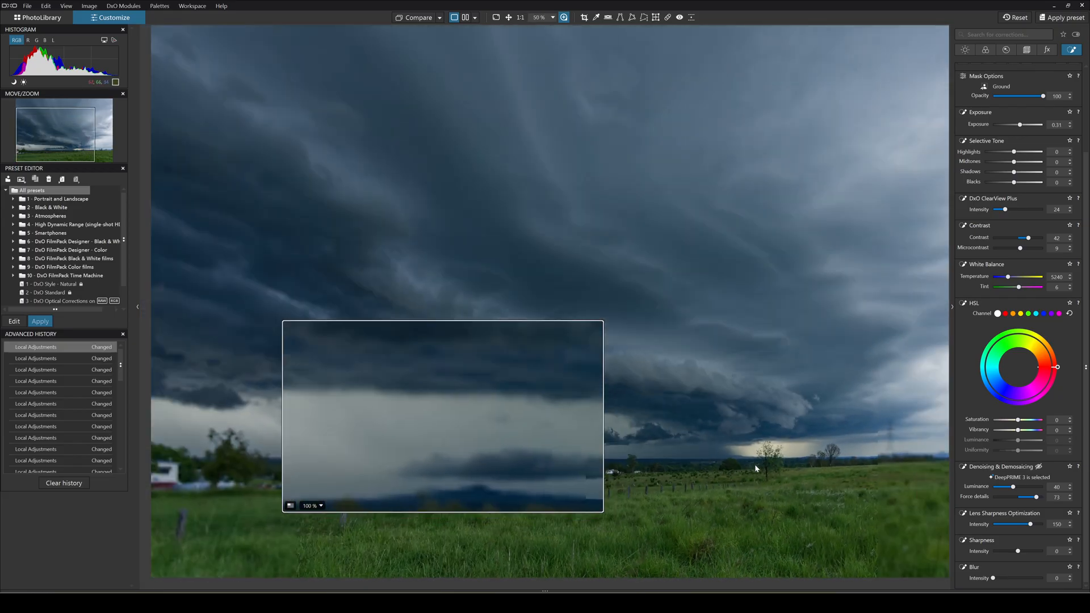
scroll(761, 471, down, 1)
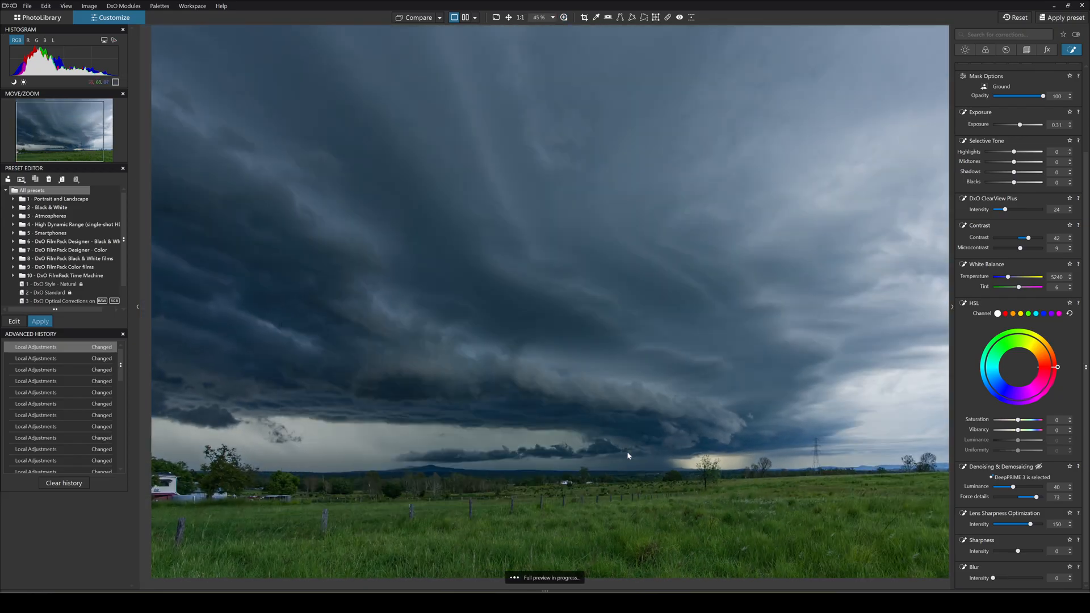
scroll(627, 452, down, 1)
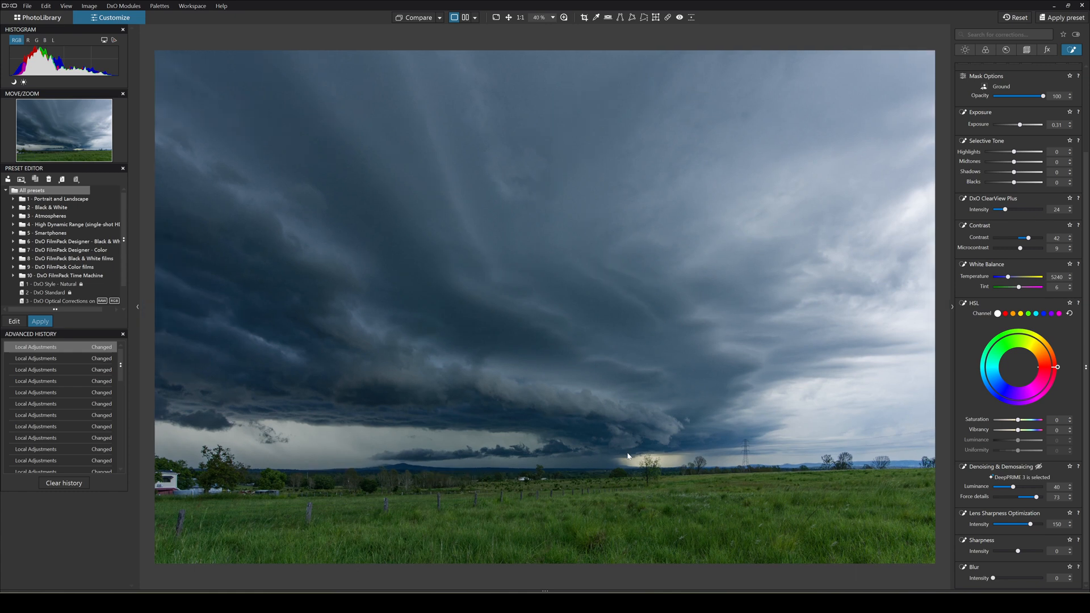
scroll(627, 452, up, 1)
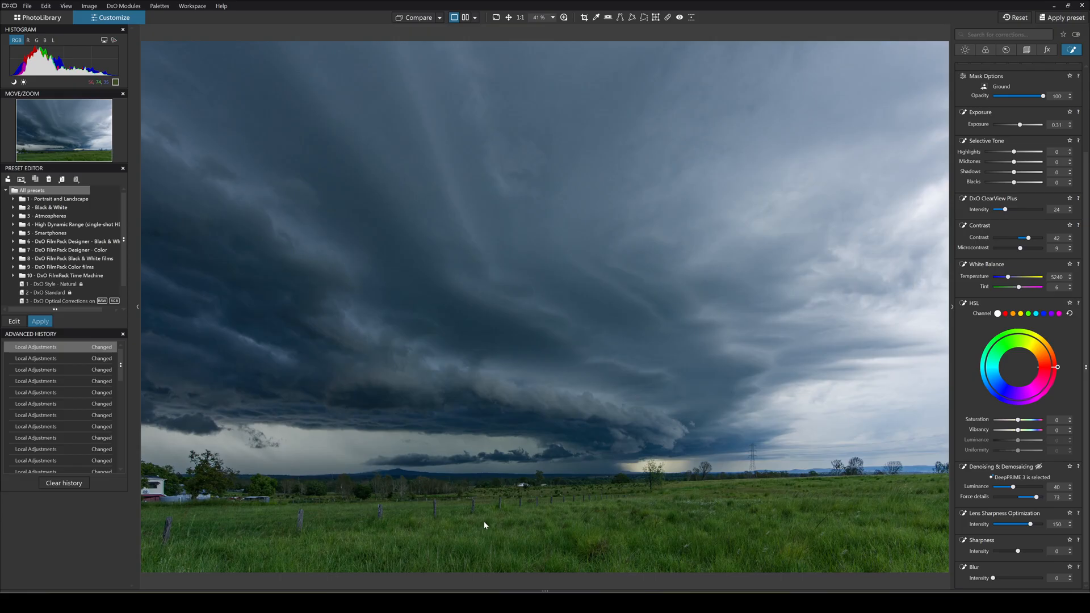
right_click(384, 256)
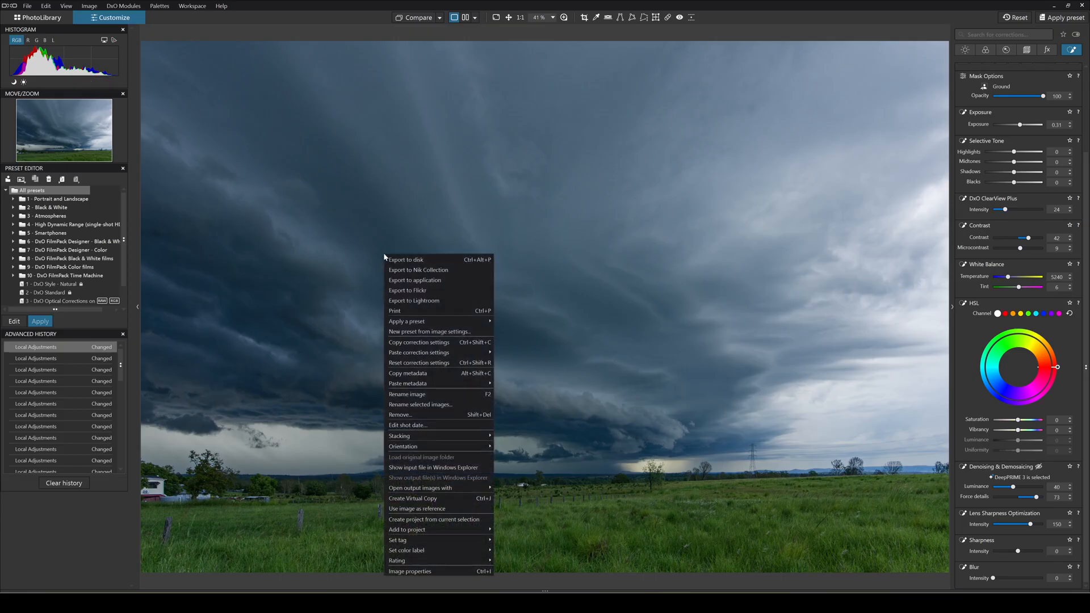
key(Escape)
right_click(510, 271)
click(576, 295)
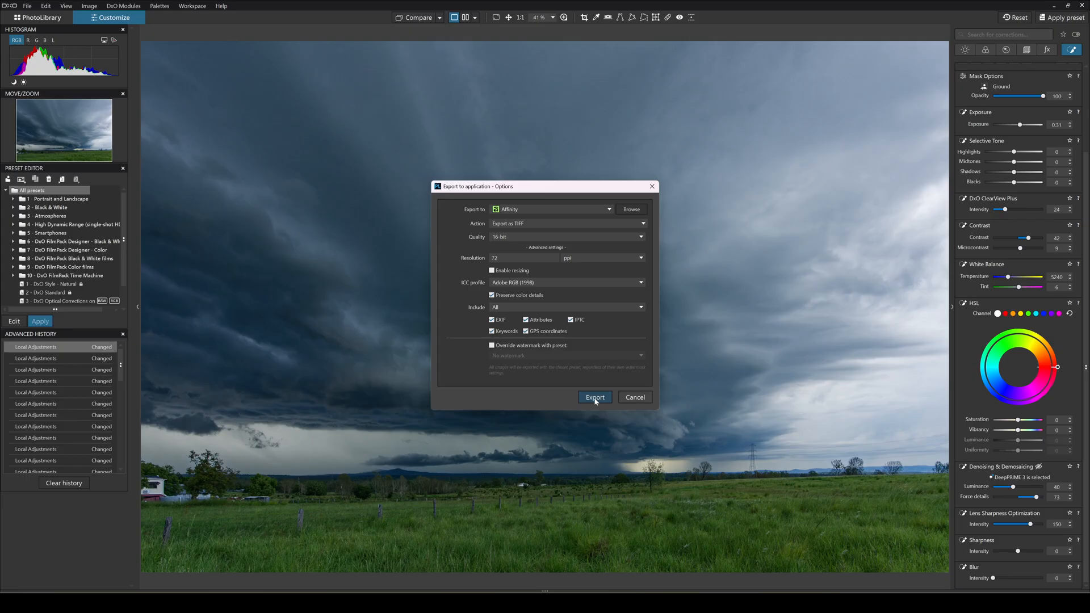
click(595, 398)
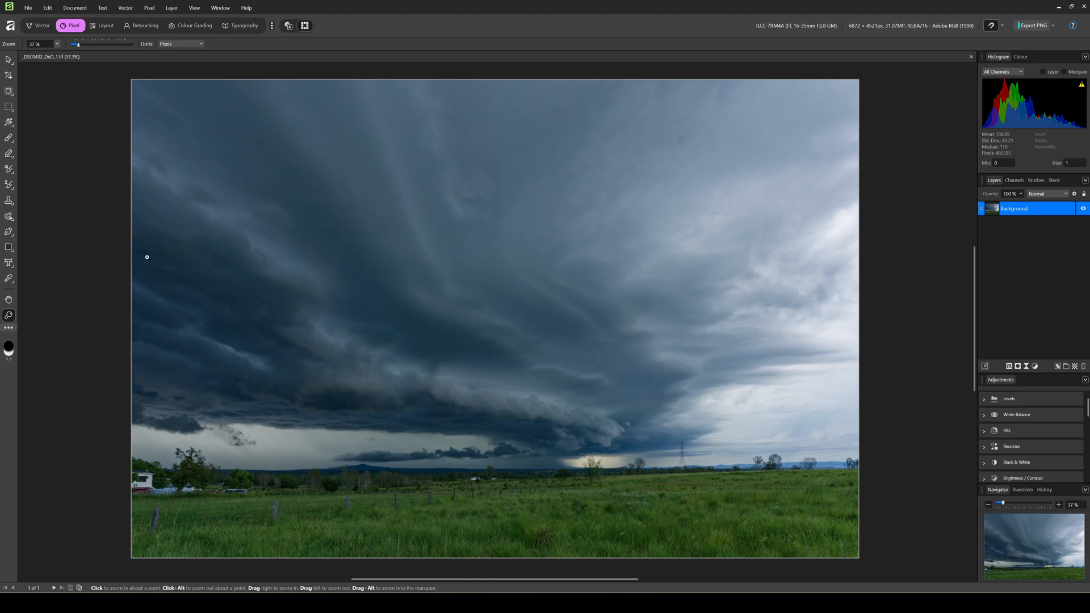
Inpaint the small spot in the dark clouds near the photo's left edge with a 77 px brush
scroll(134, 258, up, 2)
scroll(175, 261, up, 5)
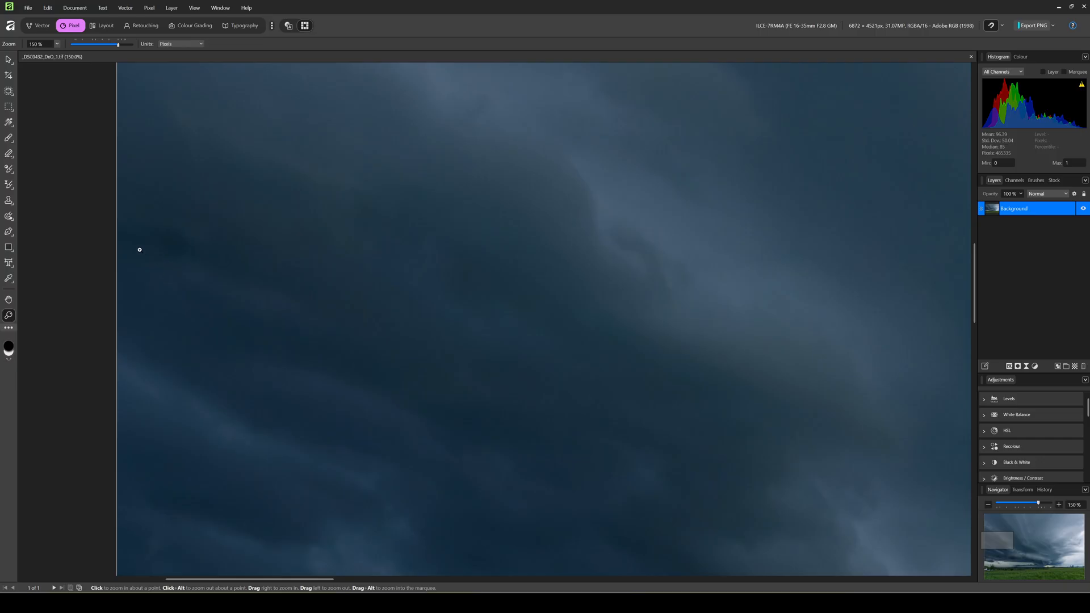
key(ctrl+plus)
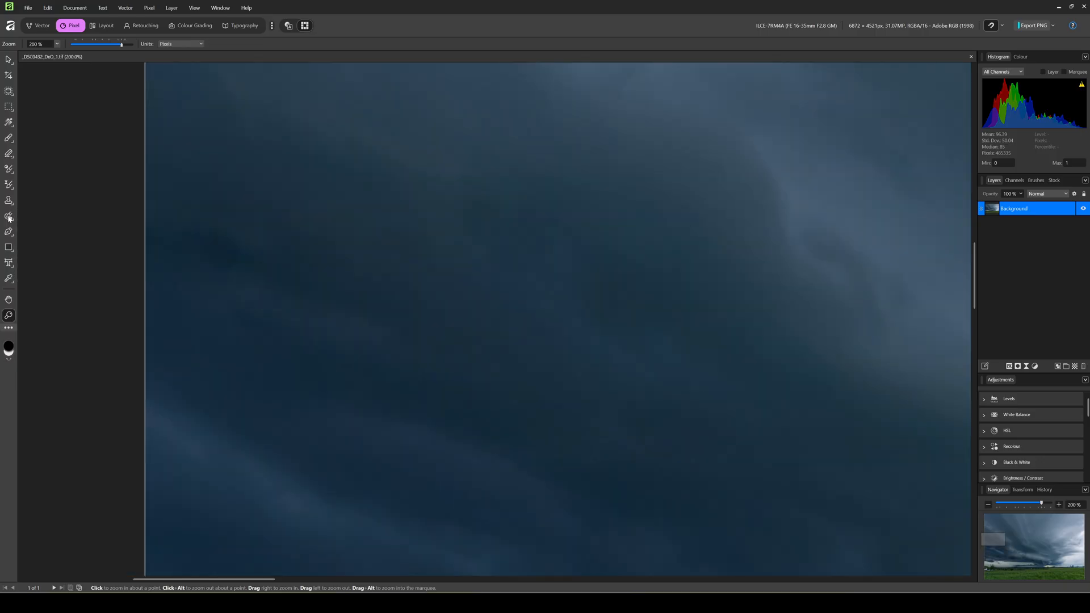
click(8, 218)
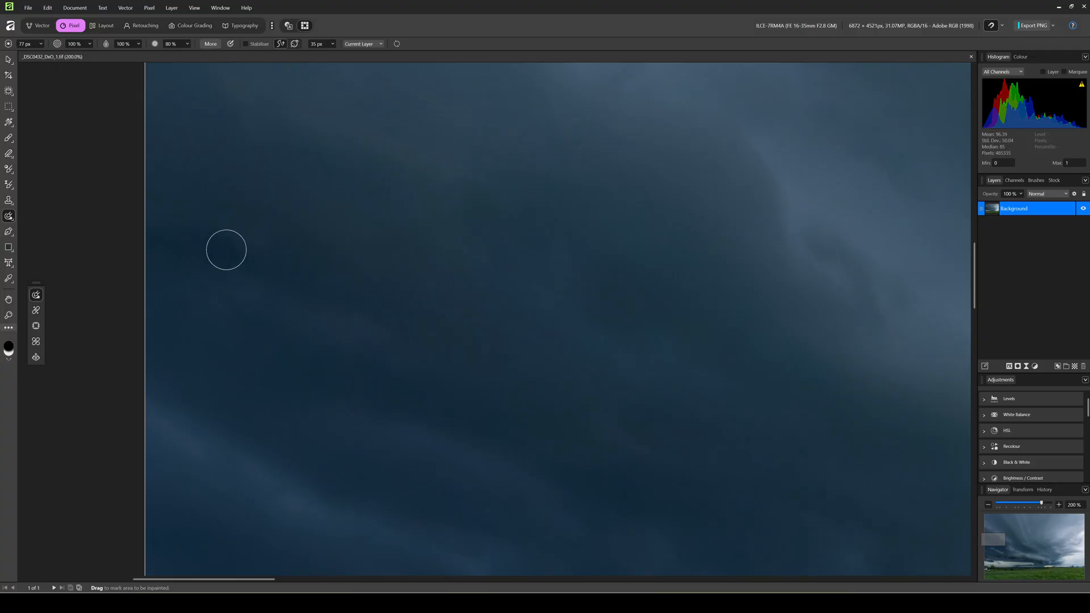
drag(229, 244, 214, 243)
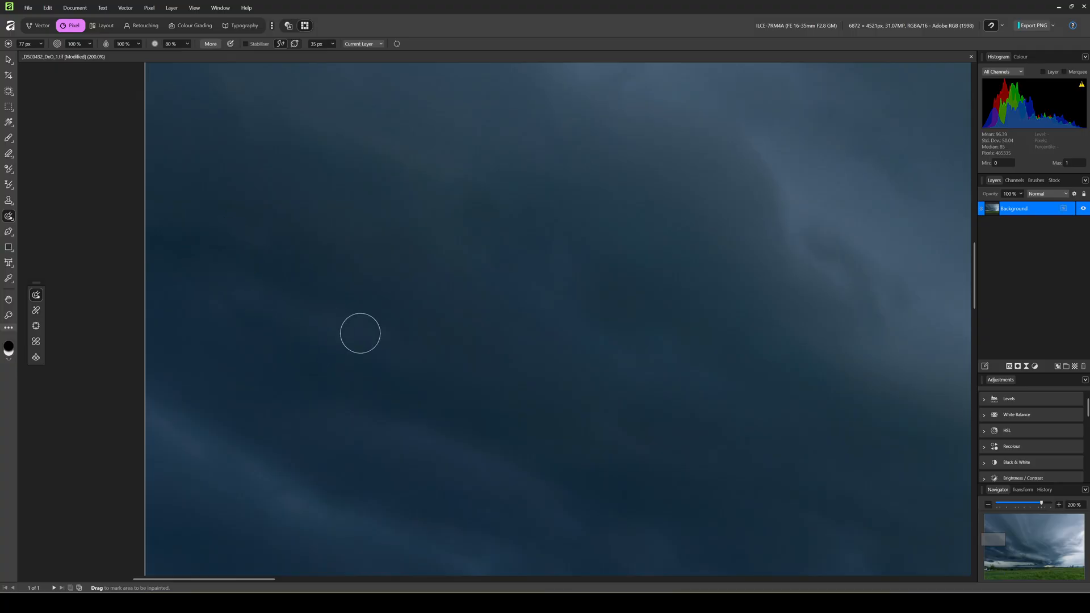
Inpaint another small spot in the dark clouds in the left part of the sky
scroll(373, 339, down, 5)
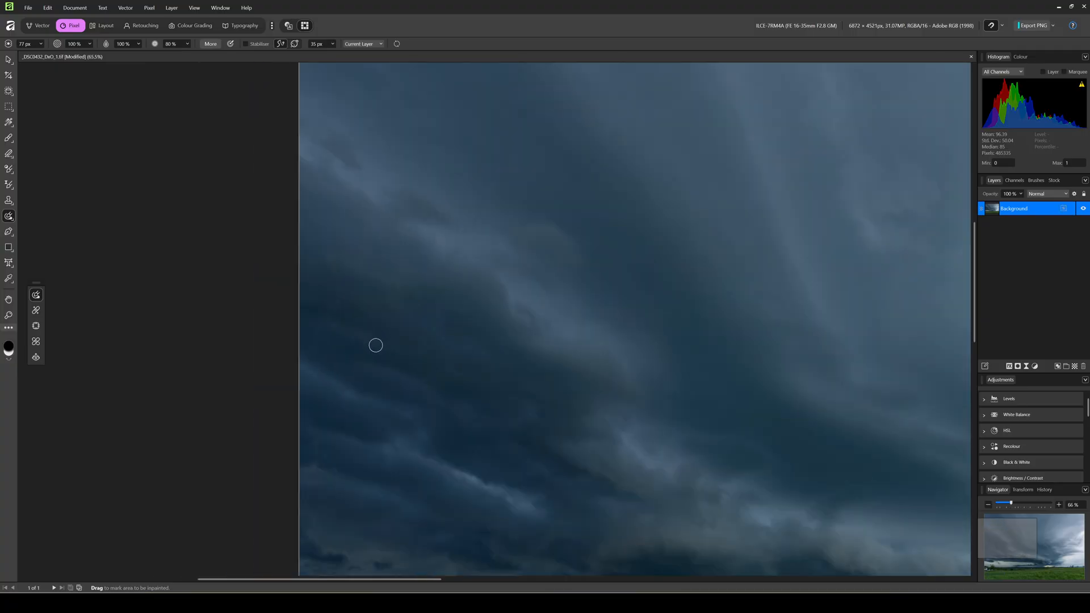
scroll(705, 366, up, 4)
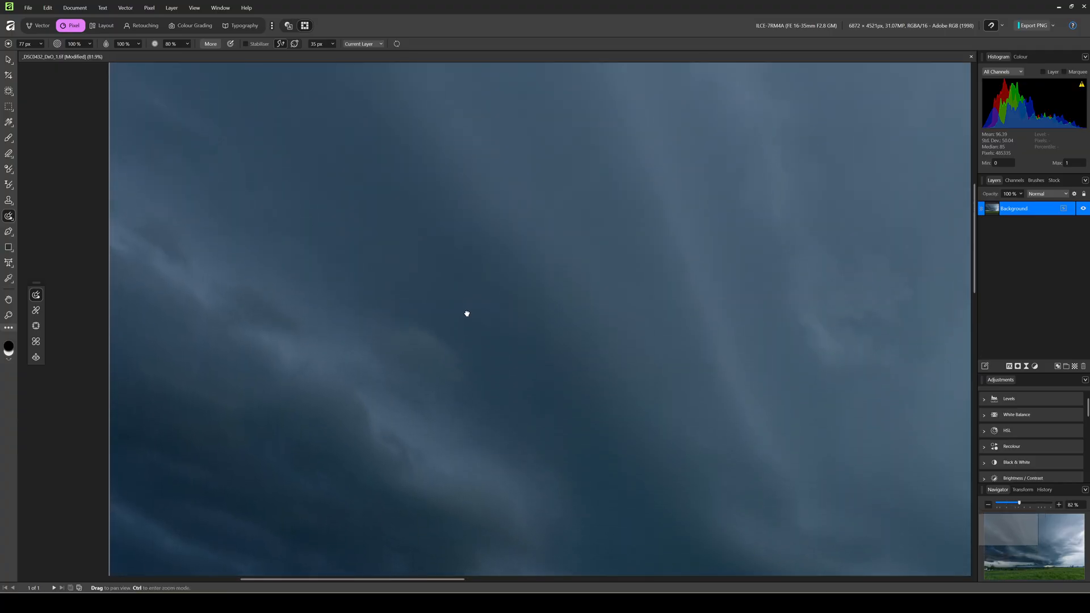
mouse_move(467, 314)
mouse_down()
mouse_move(470, 360)
mouse_move(392, 348)
mouse_move(397, 265)
mouse_move(462, 203)
mouse_move(436, 197)
mouse_up()
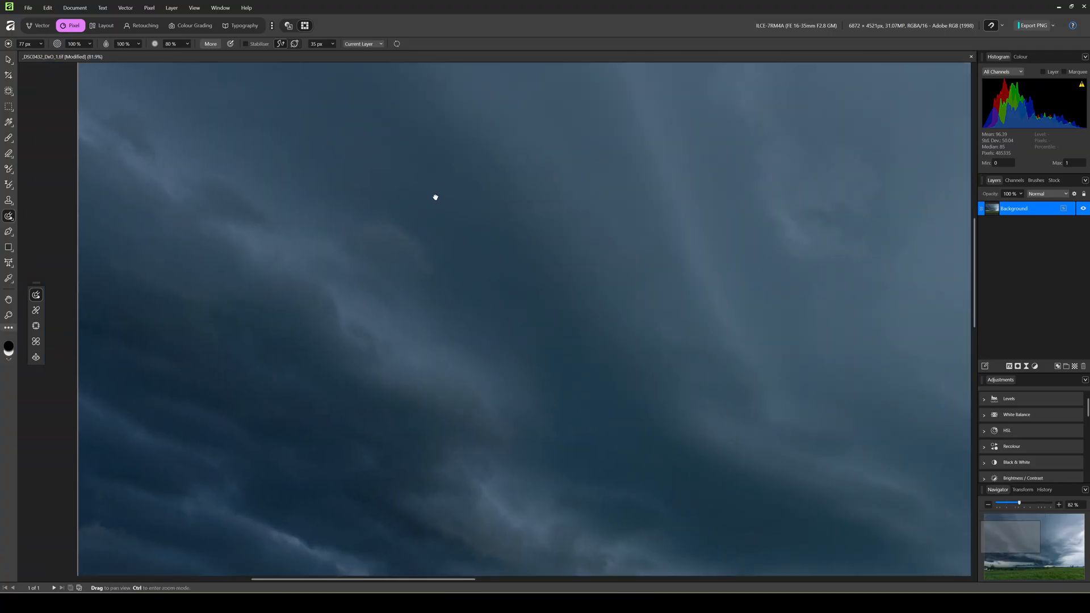
drag(271, 355, 284, 343)
Inpaint a small spot in the upper-right part of the sky with the 77 px brush
drag(383, 397, 87, 541)
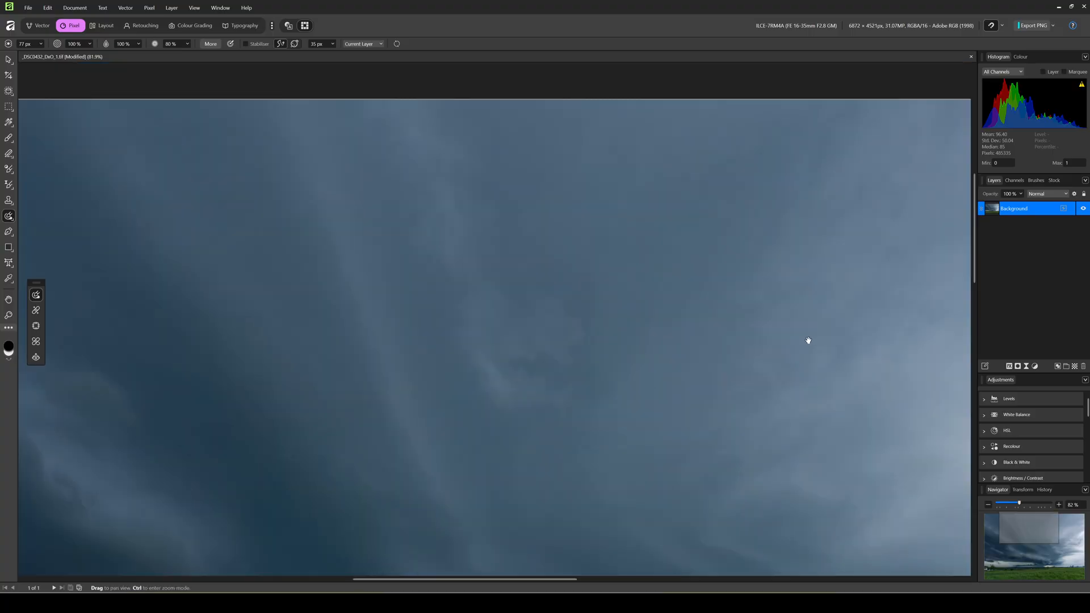
drag(808, 341, 337, 303)
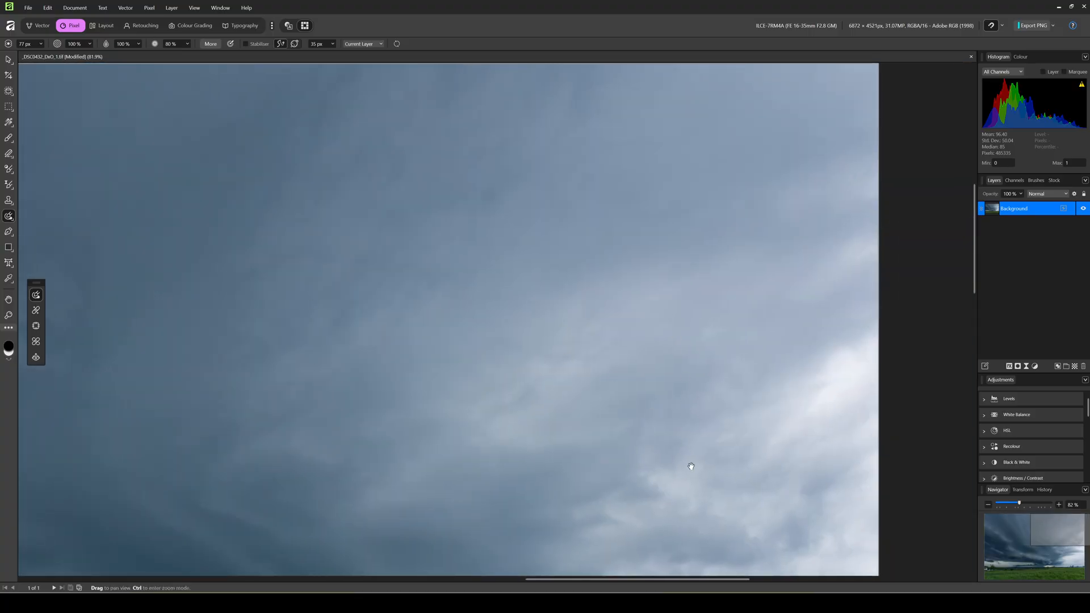
drag(687, 458, 713, 262)
drag(382, 301, 740, 295)
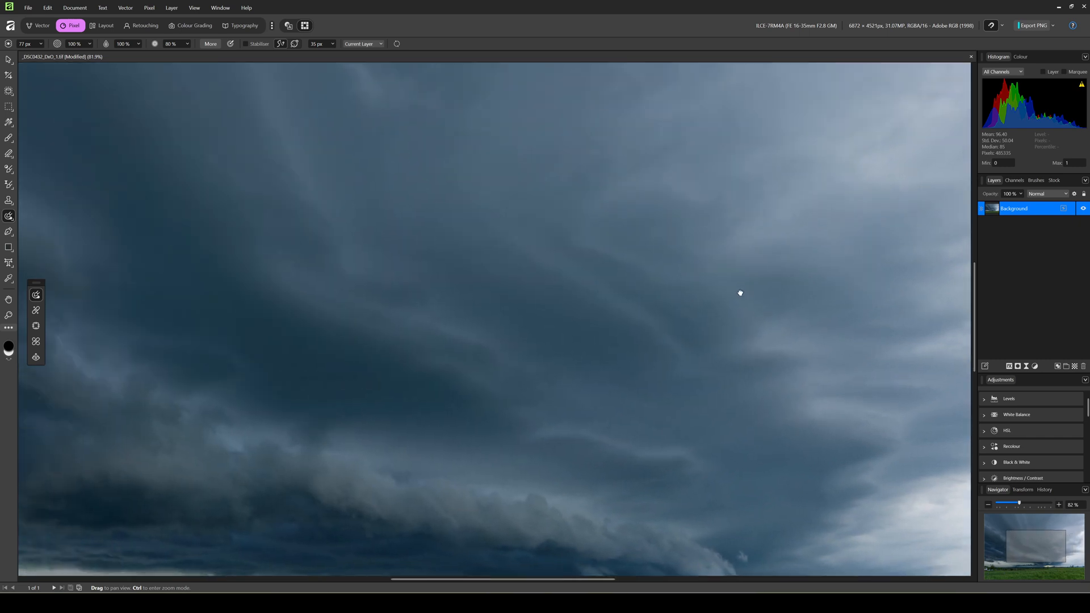
drag(400, 314, 833, 313)
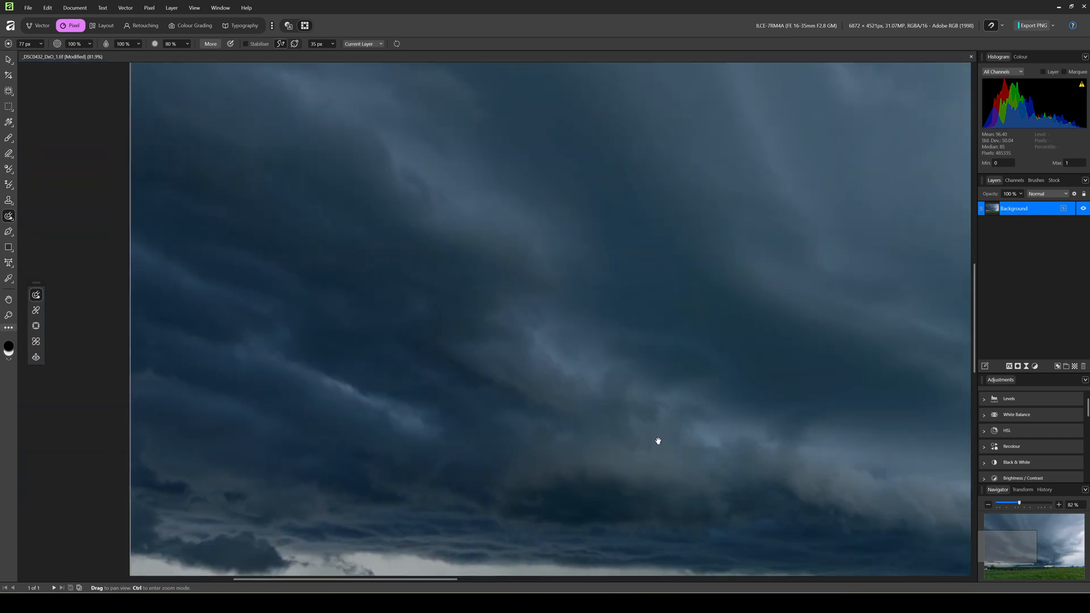
drag(657, 440, 443, 309)
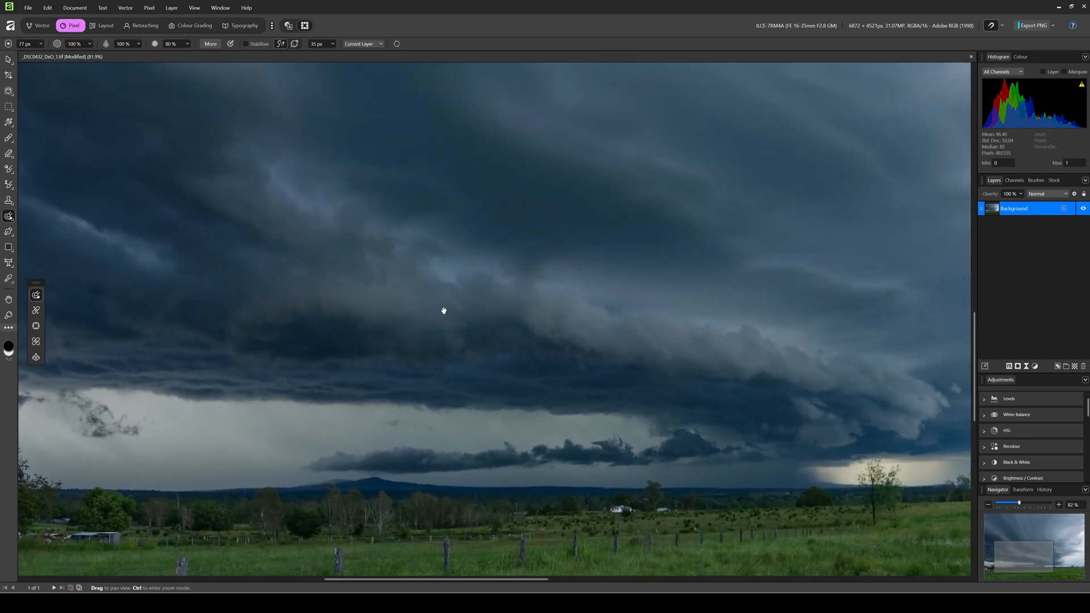
mouse_move(740, 309)
mouse_down()
mouse_move(511, 360)
mouse_move(609, 414)
mouse_move(598, 416)
mouse_up()
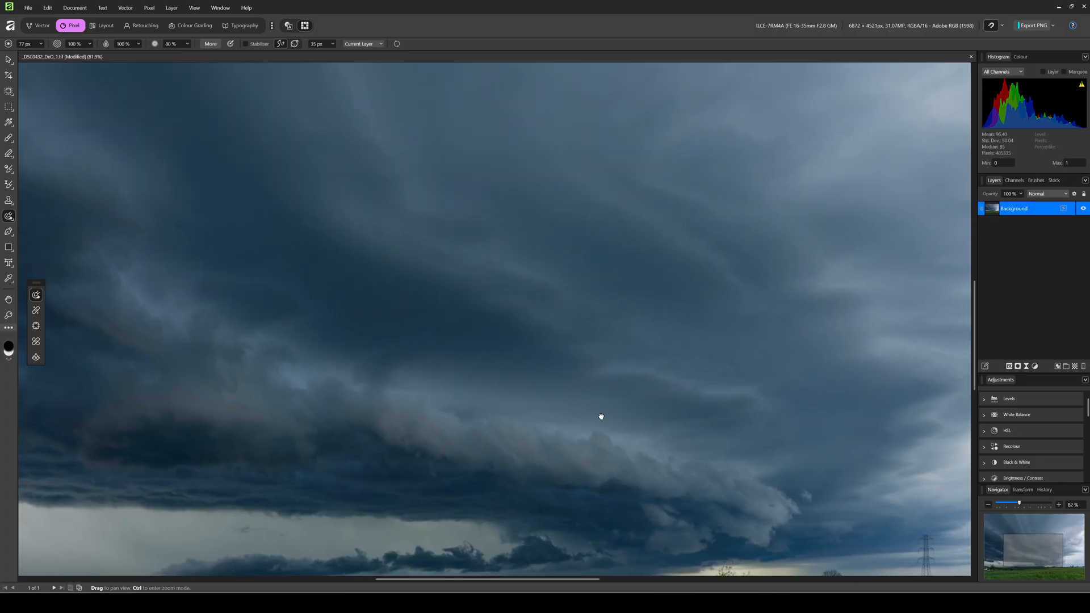
drag(366, 316, 427, 312)
mouse_move(742, 408)
mouse_down()
mouse_move(452, 439)
mouse_move(516, 321)
mouse_move(551, 482)
mouse_up()
drag(584, 284, 518, 386)
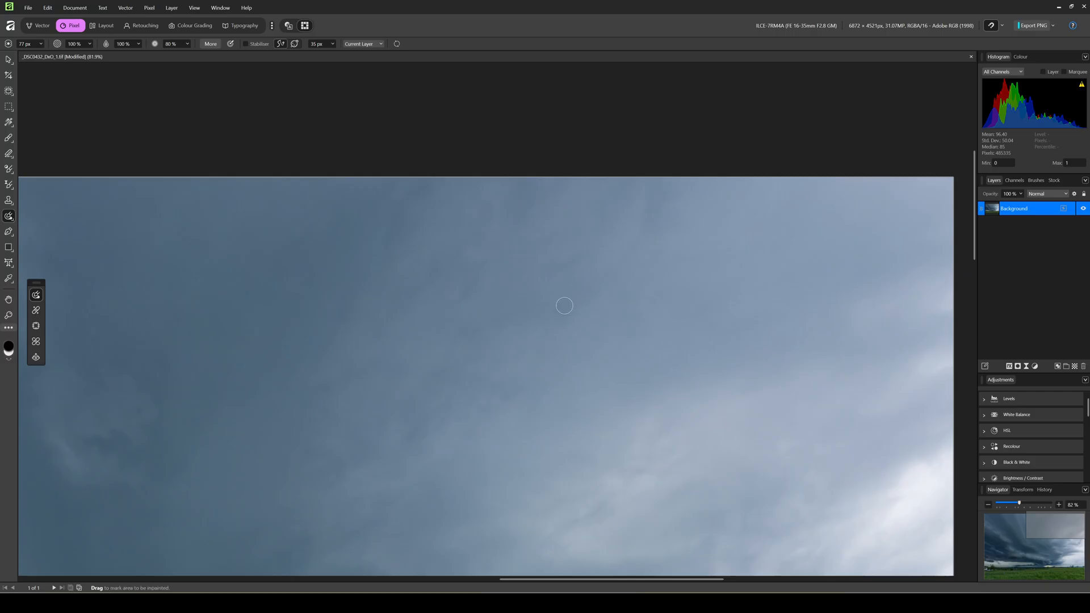
drag(563, 307, 571, 307)
Open the photo in the Nik 8 Color Efex plugin
scroll(576, 376, down, 5)
scroll(505, 414, down, 1)
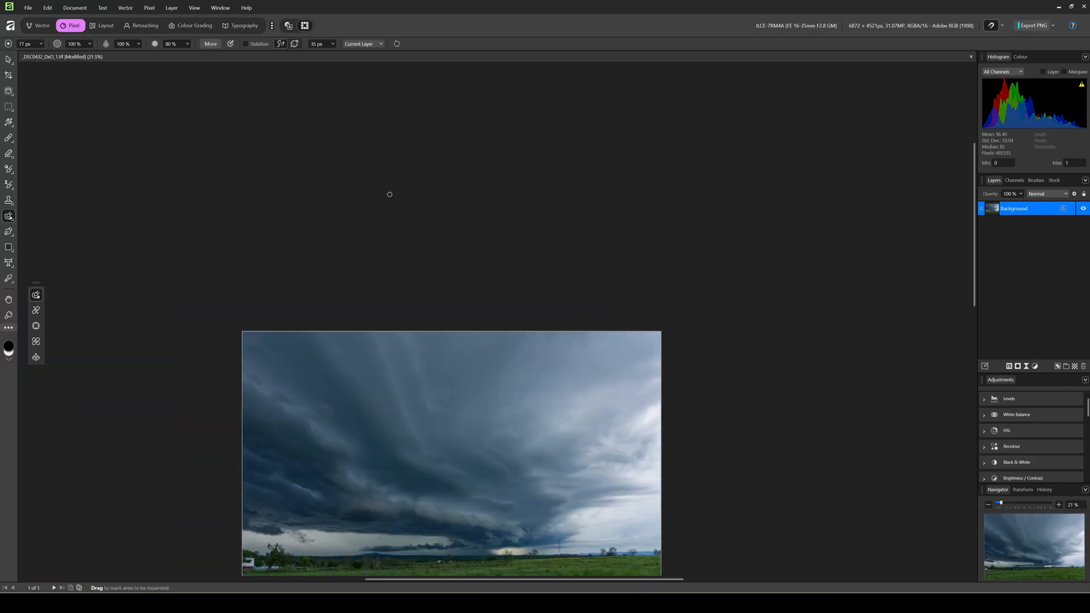
key(z)
key(ctrl+0)
click(149, 8)
mouse_move(153, 19)
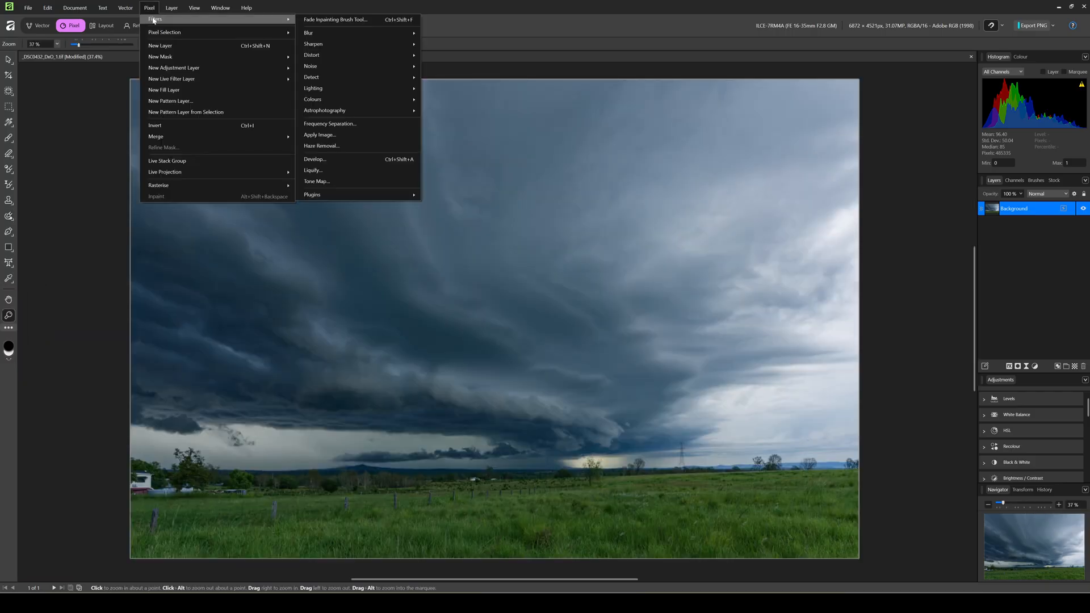
mouse_move(369, 195)
mouse_move(453, 198)
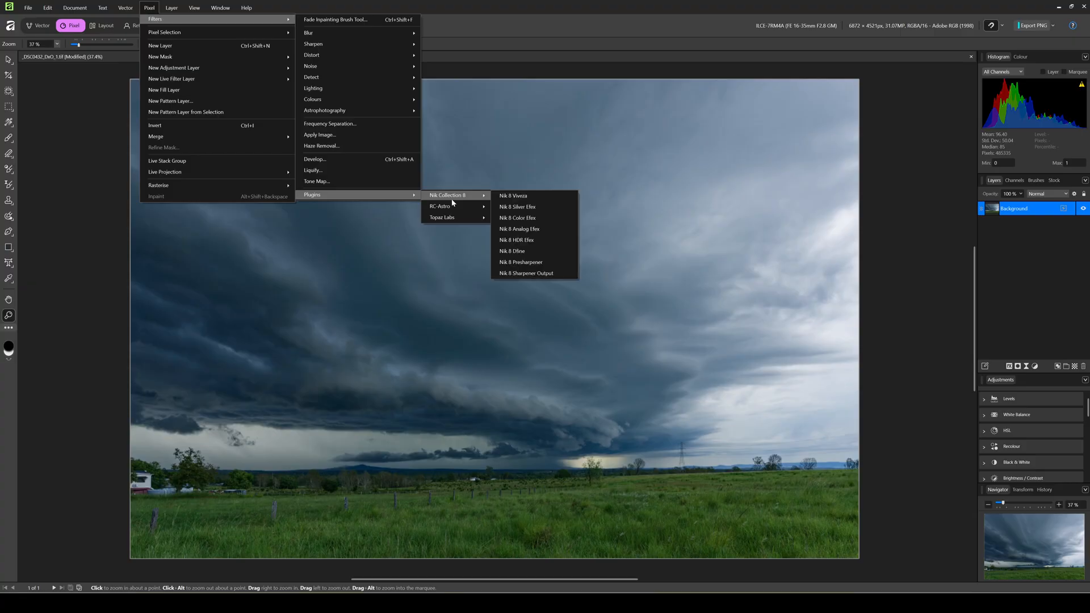
click(549, 220)
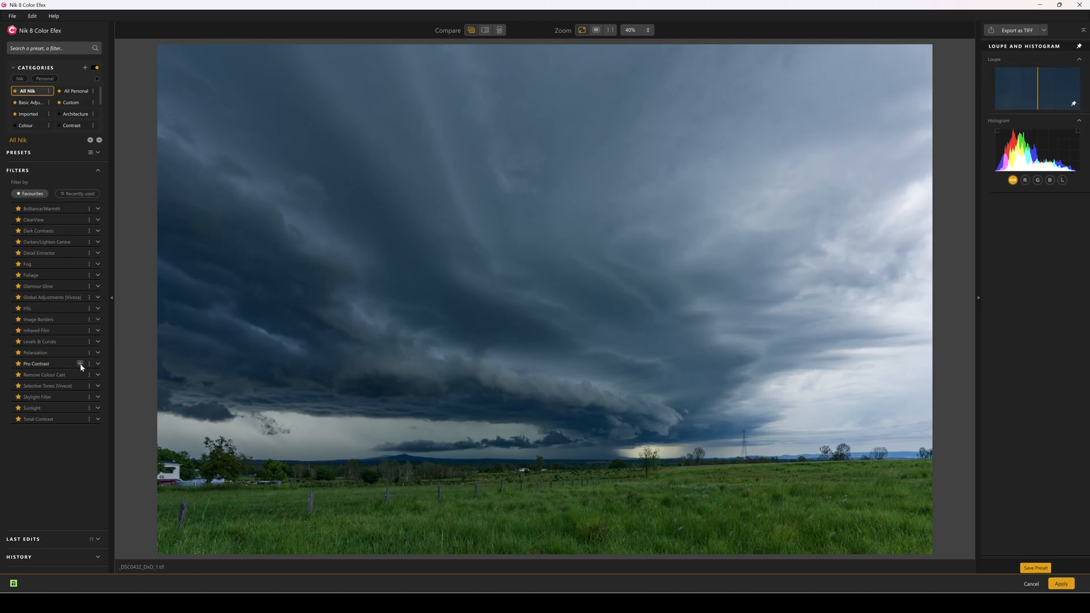
Add a Pro Contrast filter with dynamic contrast at 41%, leaving colour cast correction at 0%
click(80, 366)
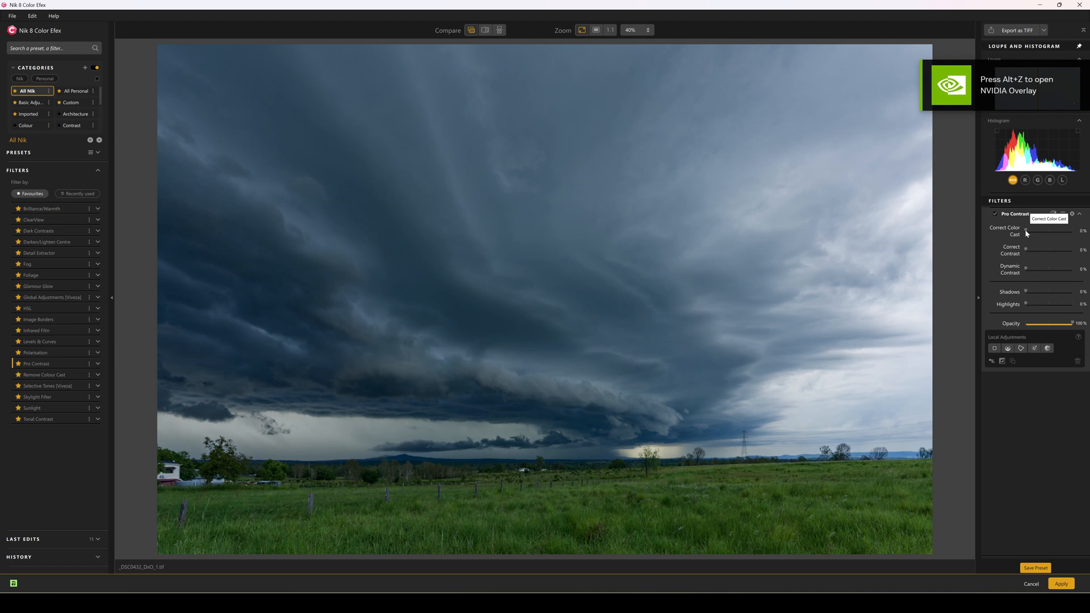
drag(1024, 230, 1000, 236)
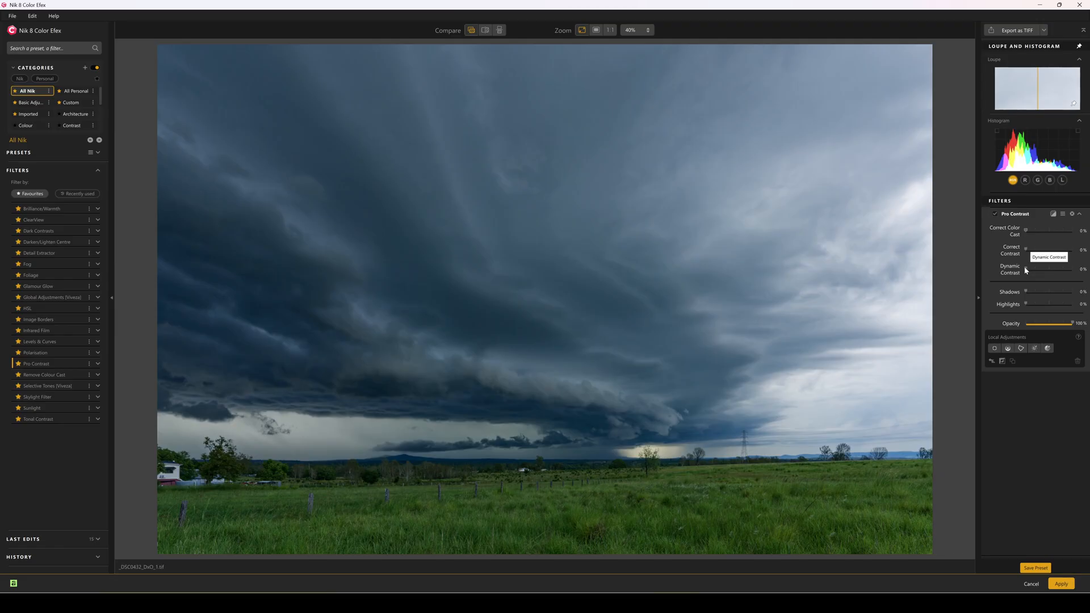
drag(1034, 269, 1047, 270)
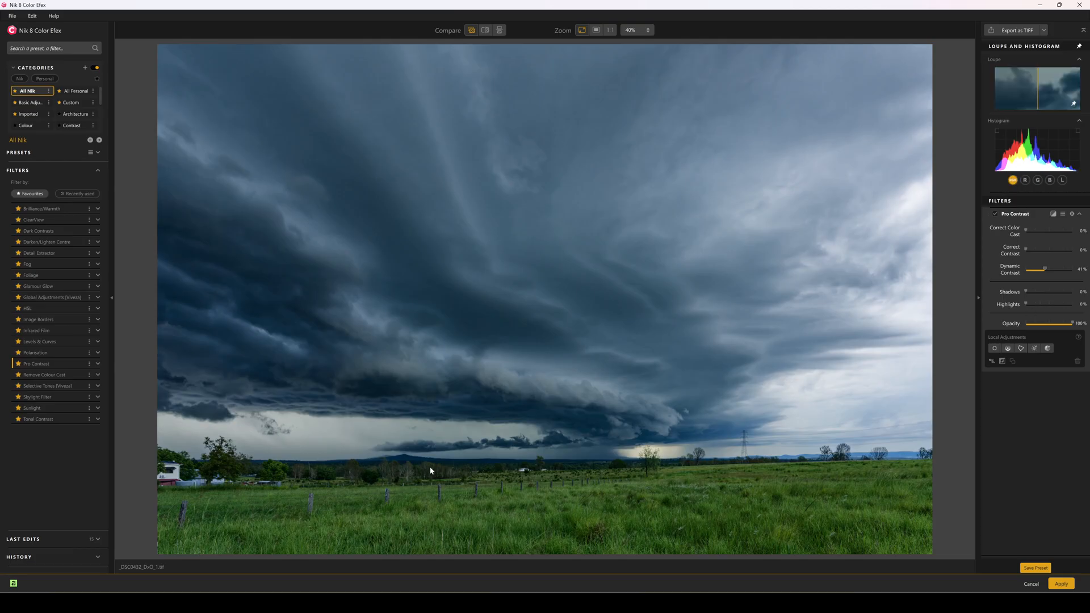
Add a Darken/Lighten Centre filter with shape 2, centre luminosity 0%, border luminosity -1% and centre size 70%
mouse_move(68, 252)
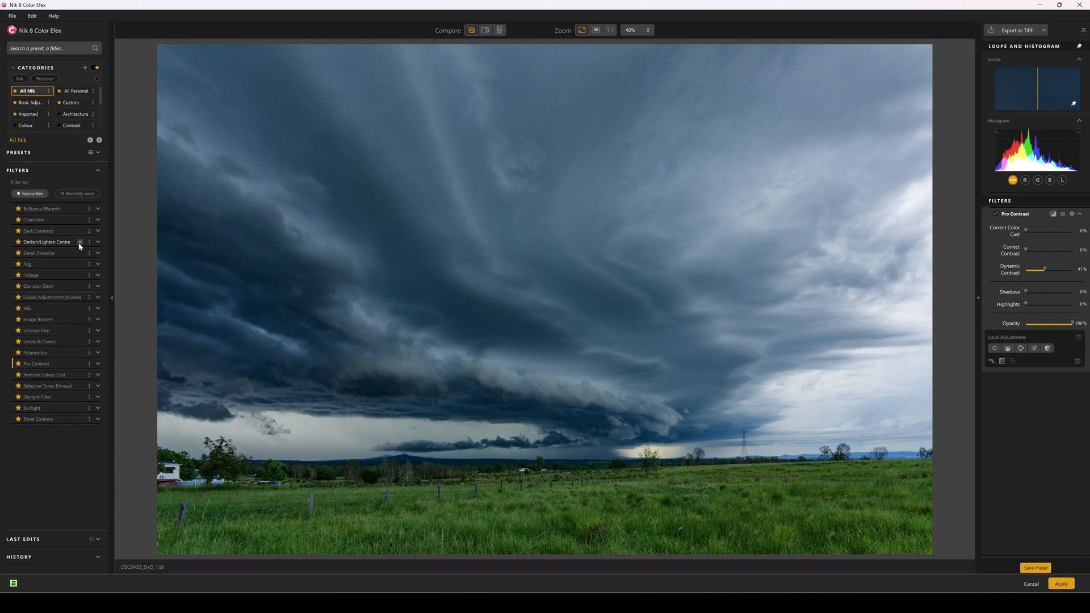
click(80, 243)
click(1055, 395)
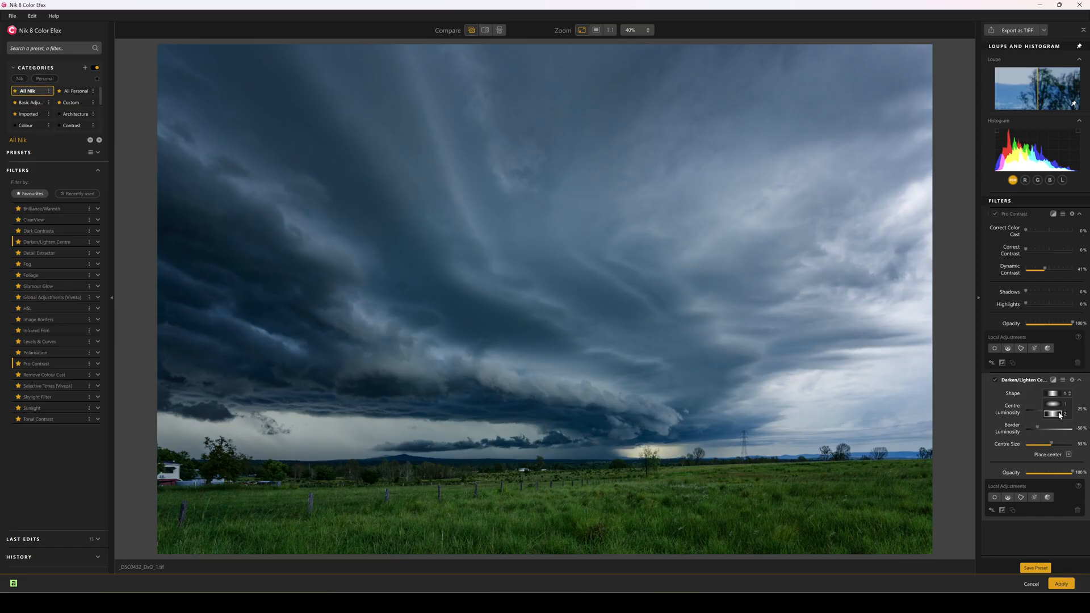
click(1060, 416)
mouse_move(1057, 410)
mouse_down()
mouse_move(1047, 430)
mouse_move(1059, 445)
mouse_move(1049, 430)
mouse_up()
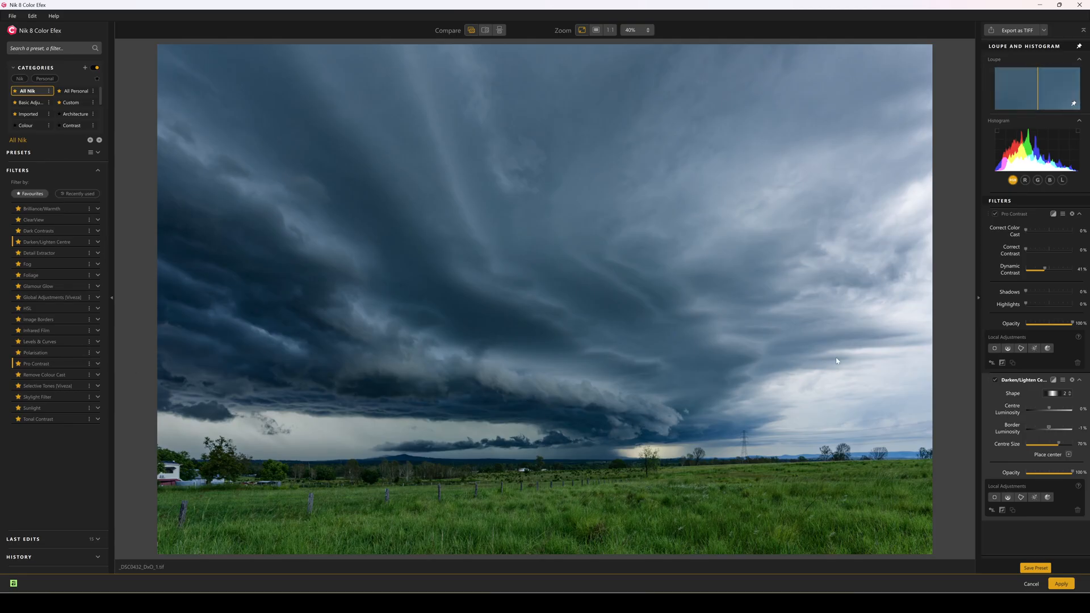
Add a Levels & Curves filter that darkens the midtones, limited by a control line over the bright clouds near the right-hand horizon
click(72, 341)
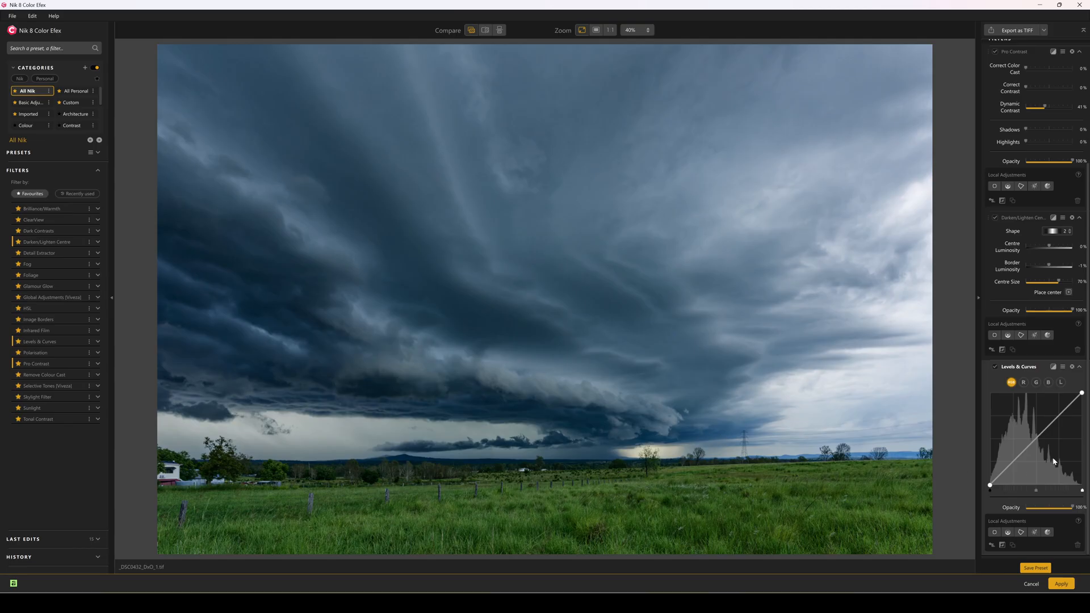
drag(1038, 437, 1039, 447)
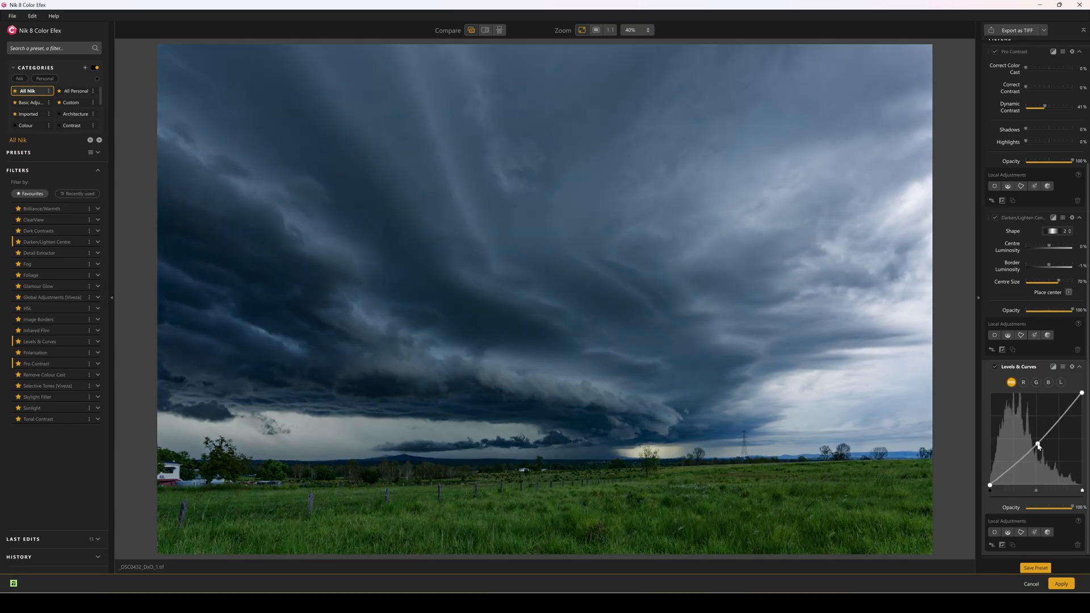
click(1009, 532)
drag(842, 325, 817, 339)
drag(717, 393, 711, 412)
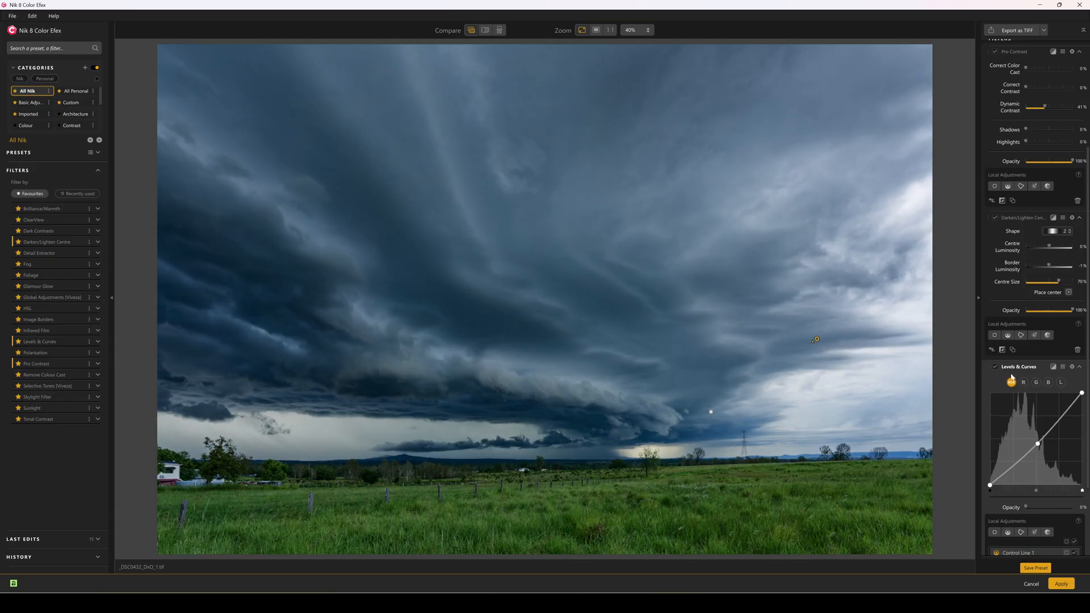
Add a Brilliance/Warmth filter with saturation at 8% and warmth at 7%
click(80, 209)
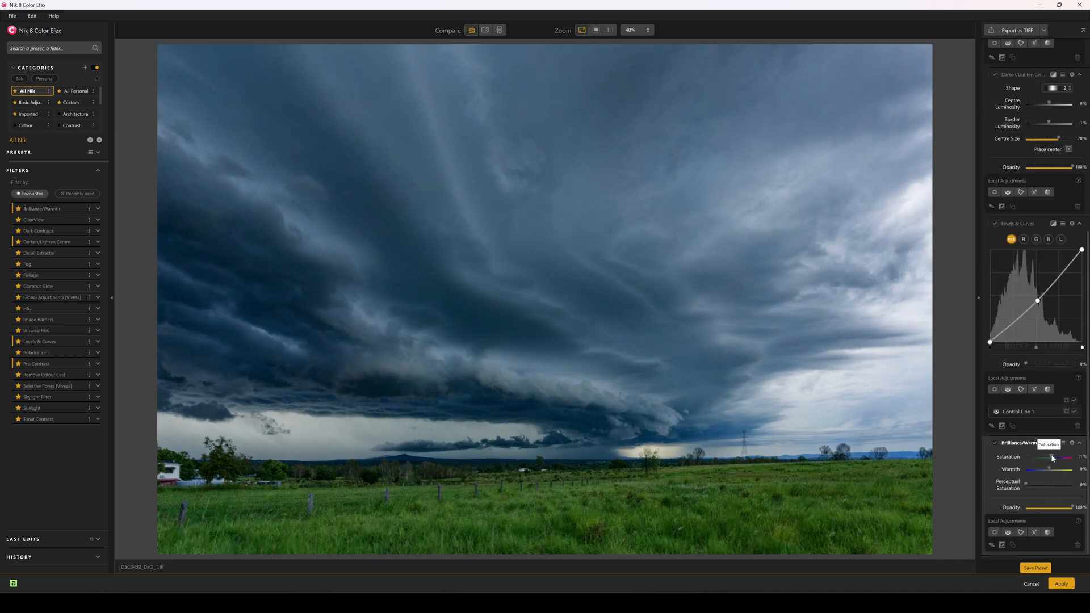
drag(1052, 458, 1052, 457)
drag(1050, 470, 1051, 470)
Compare the filtered photo with the original and apply the Color Efex filters
click(471, 30)
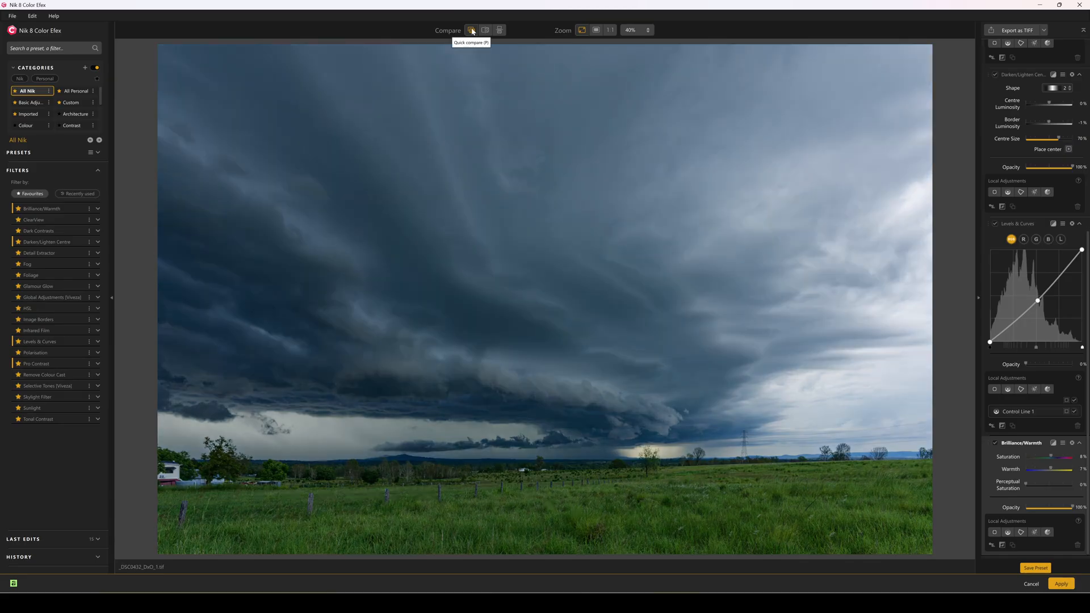
click(472, 31)
click(472, 30)
click(472, 30)
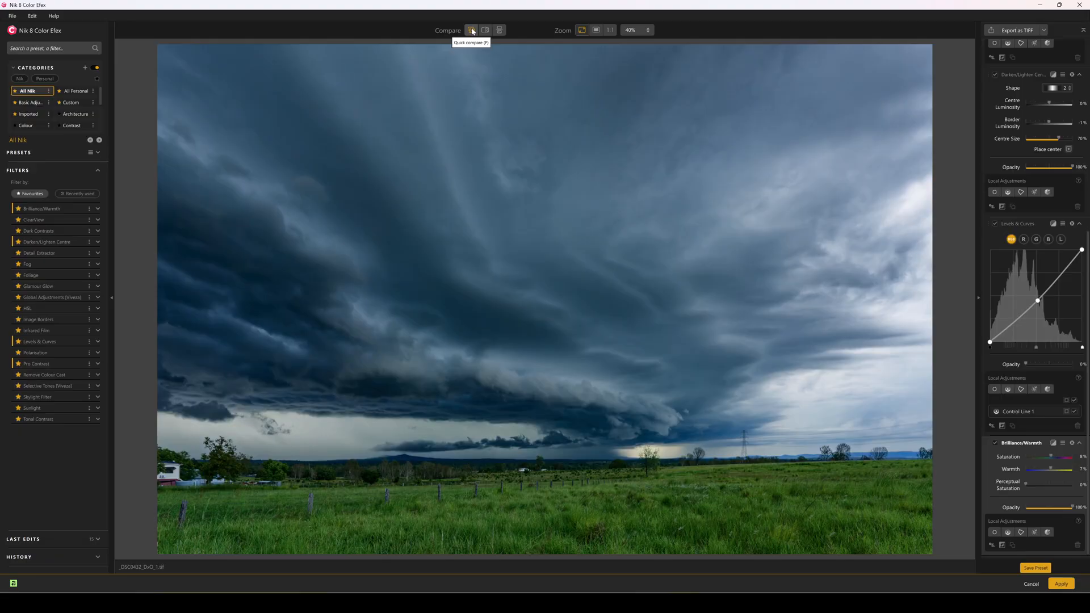
click(1061, 584)
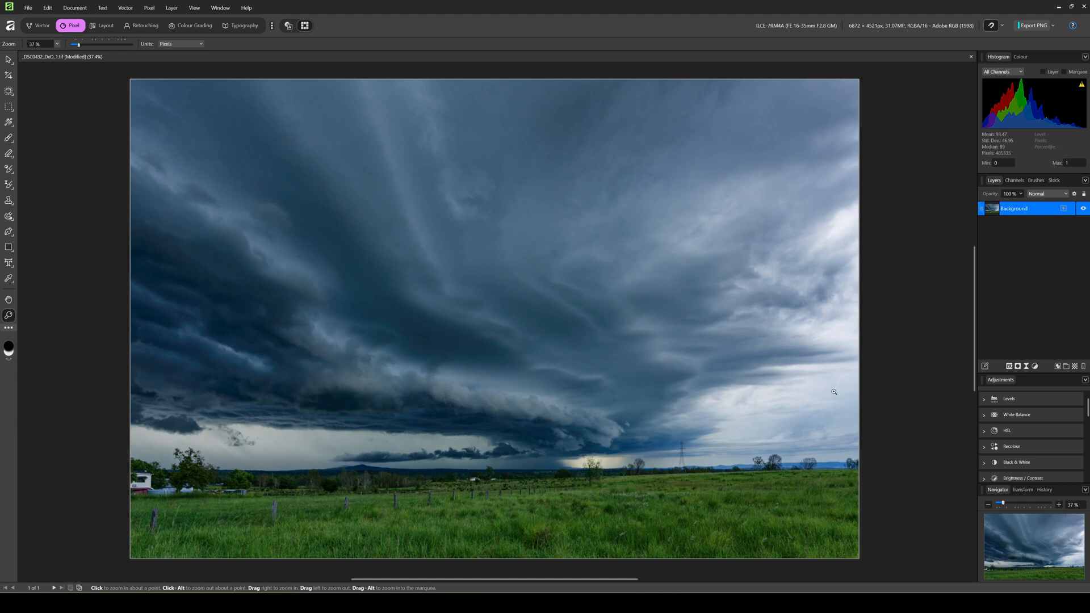
Add a Curves adjustment that gently brightens the shadows and midtones, with the midtone point at about X 0.486, Y 0.528
scroll(1051, 438, down, 2)
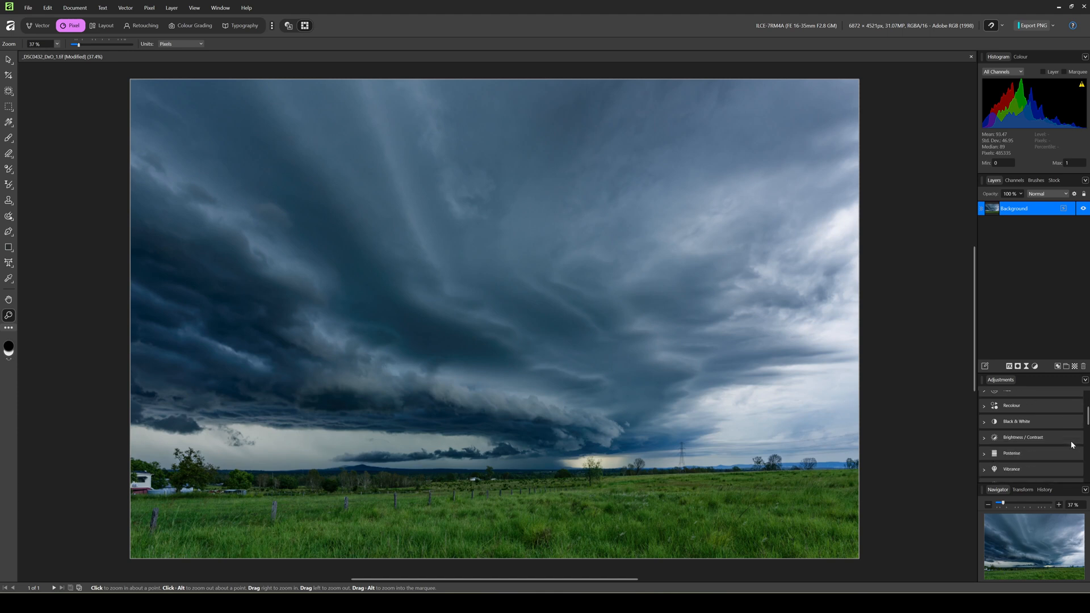
scroll(1072, 445, down, 4)
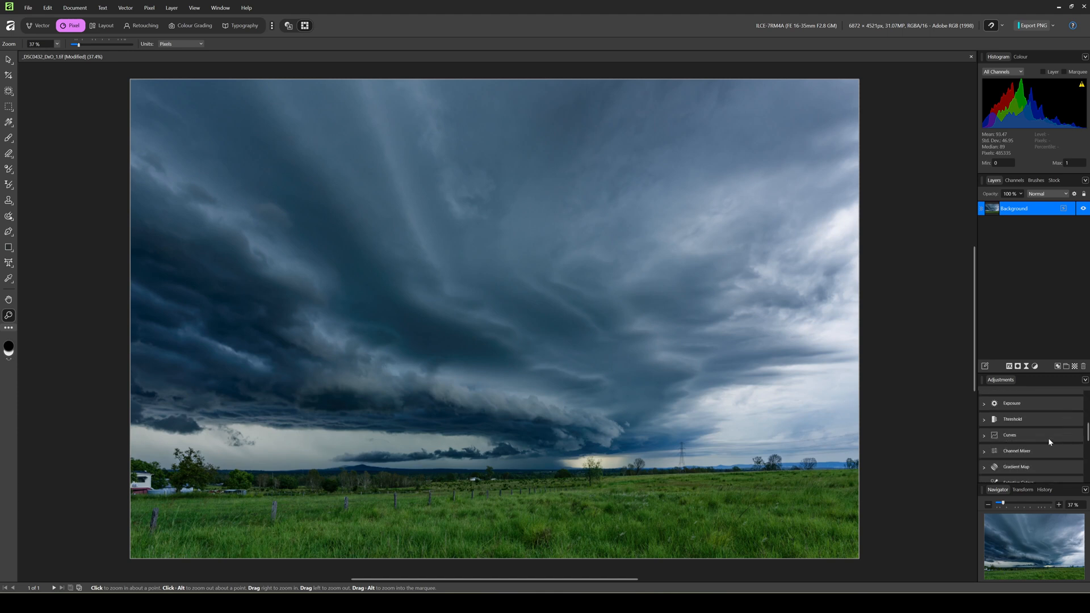
click(1023, 438)
click(999, 461)
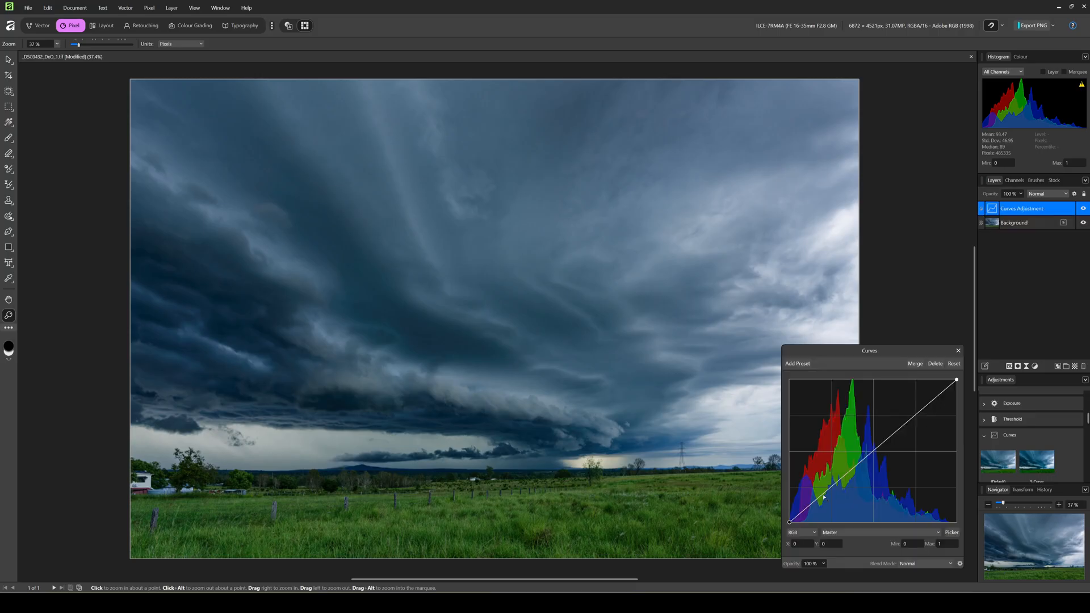
drag(825, 496, 821, 493)
drag(873, 454, 871, 447)
Compare the photo with and without the Curves adjustment, leave the adjustment visible and close its settings
click(1084, 209)
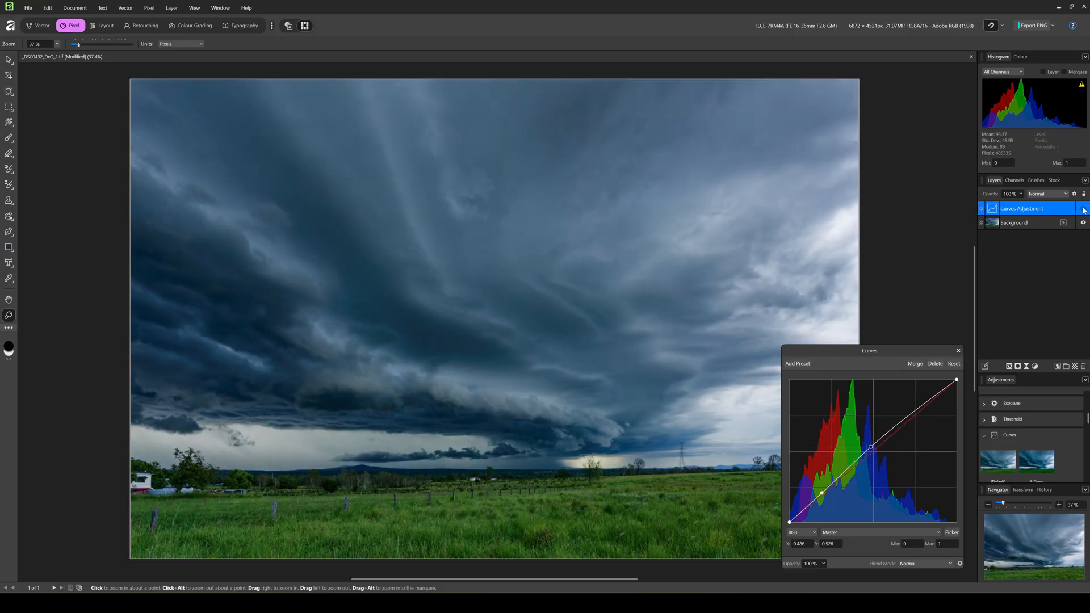
click(1083, 209)
click(1083, 209)
click(1083, 209)
click(1084, 209)
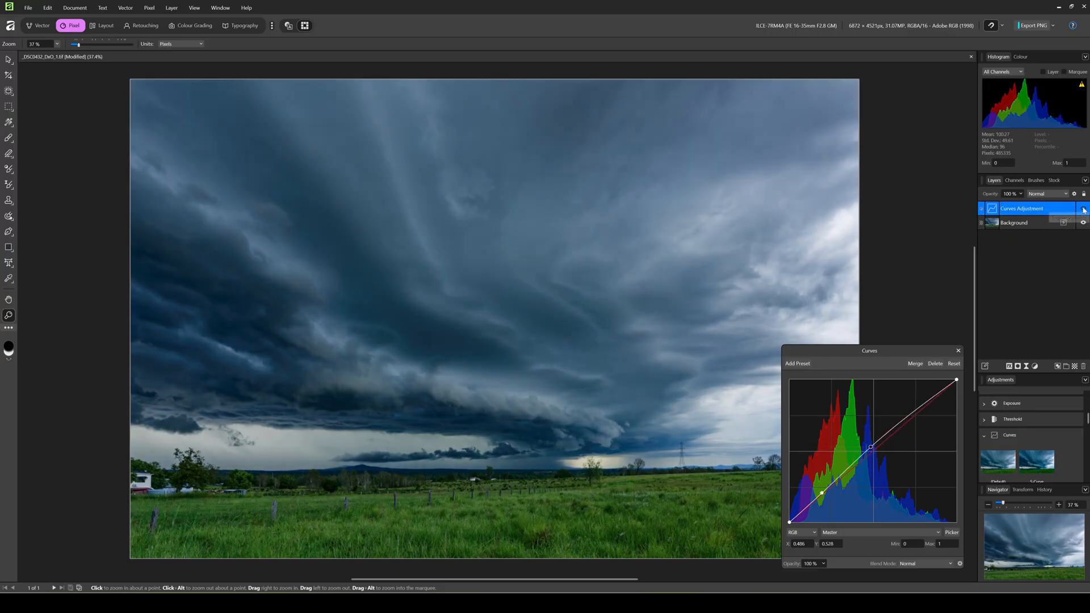
click(1084, 209)
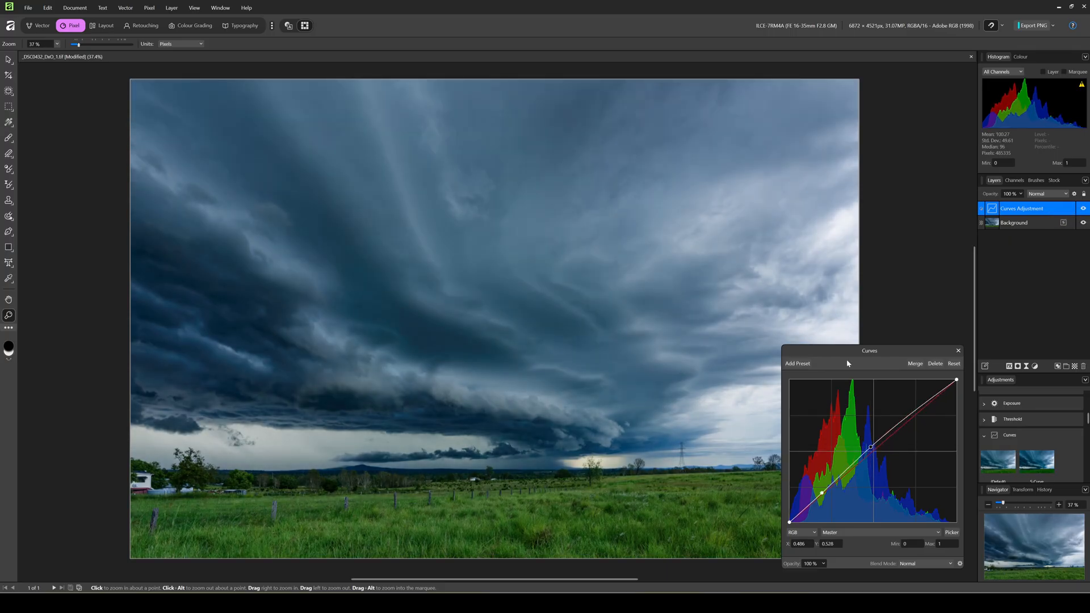
click(959, 350)
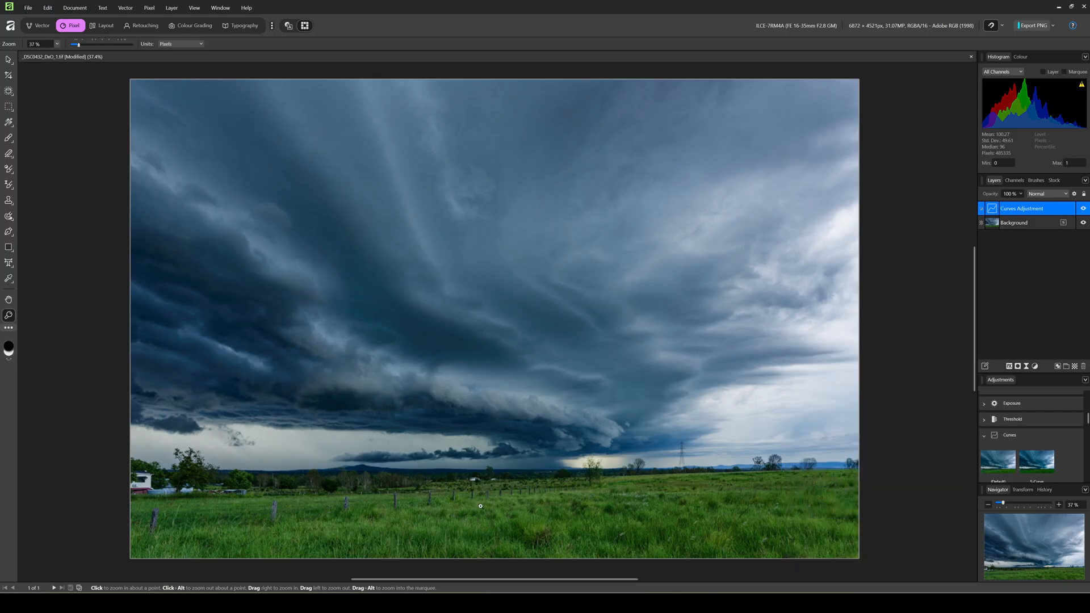
Add a new pixel layer and paint a soft white dab on the grass with a 920 px brush at 0% hardness
key(v)
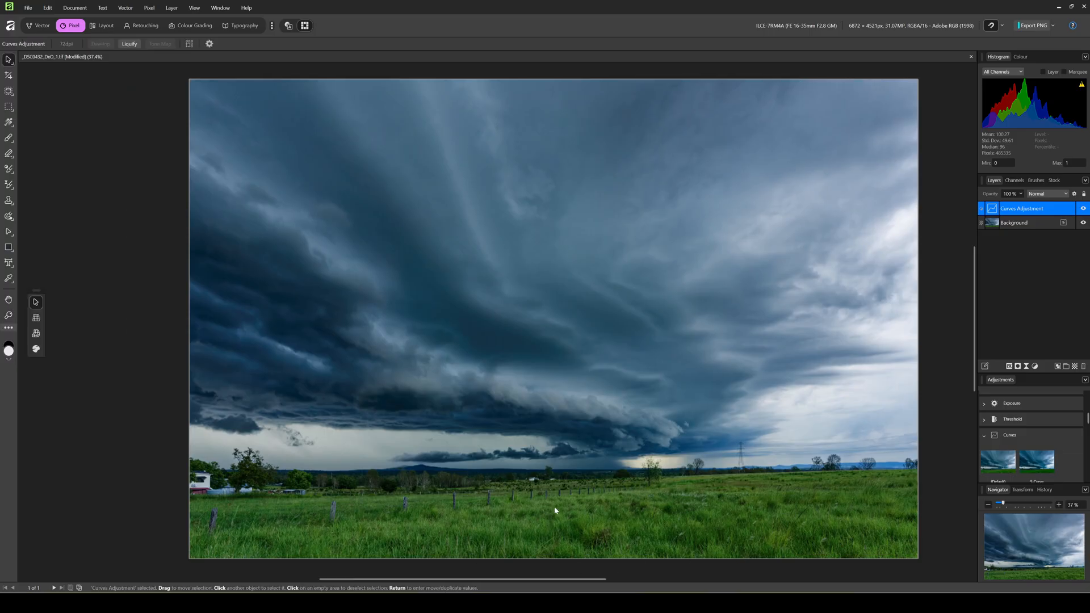
click(1075, 367)
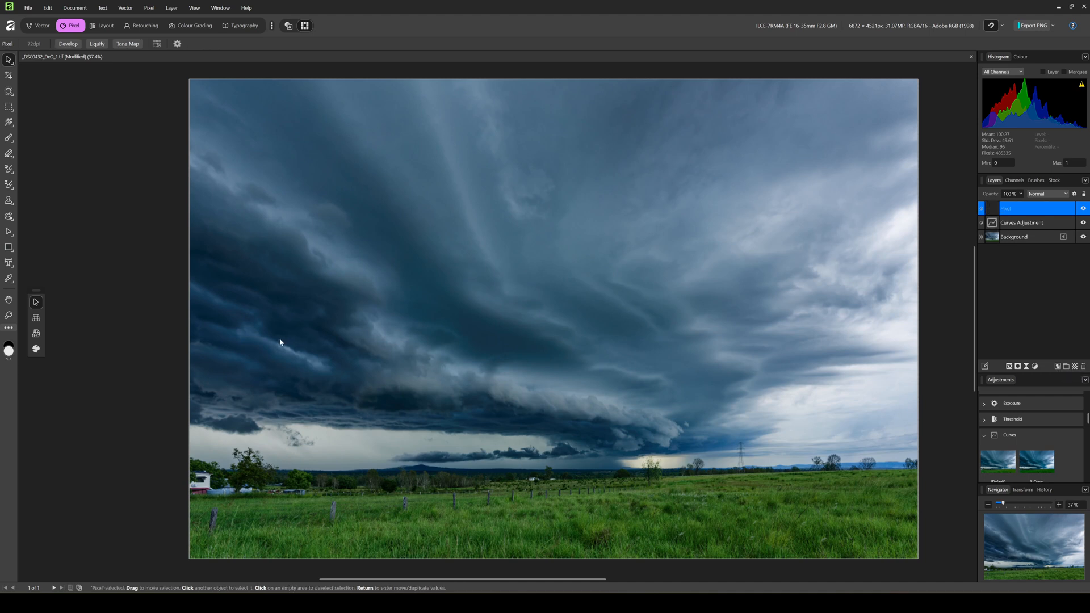
key(b)
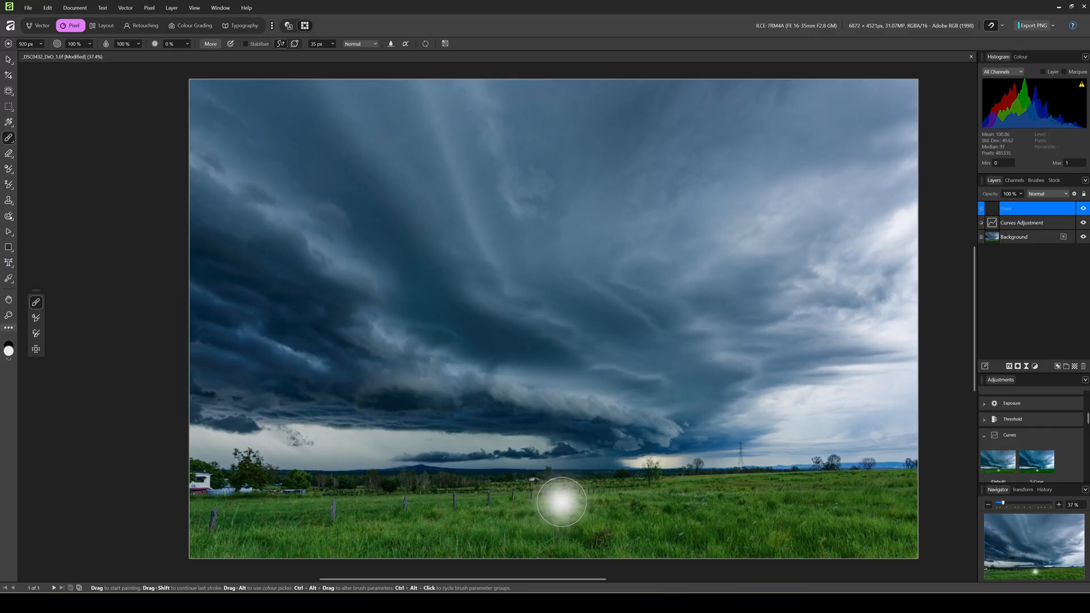
click(562, 502)
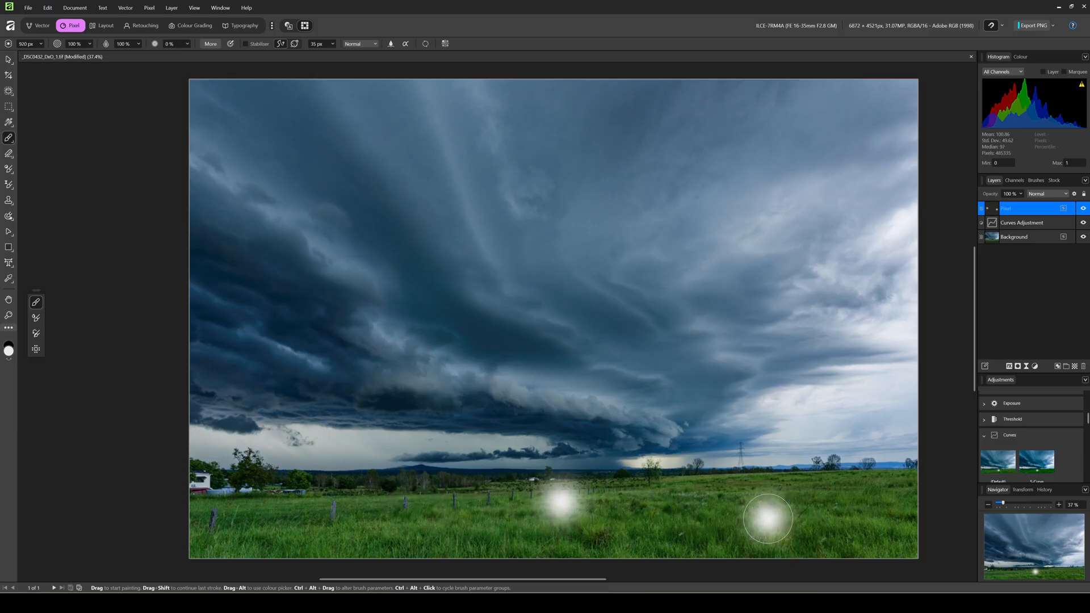
Undo the extra white dab and wrap the remaining dab's layer in a Perspective warp group
click(767, 518)
key(ctrl+z)
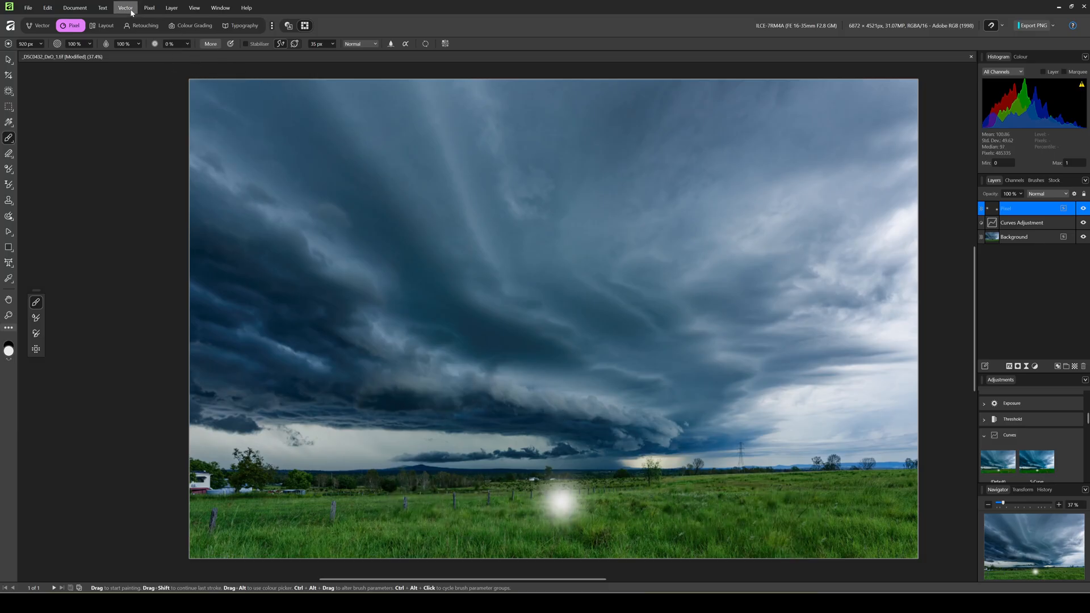
click(125, 8)
mouse_move(157, 102)
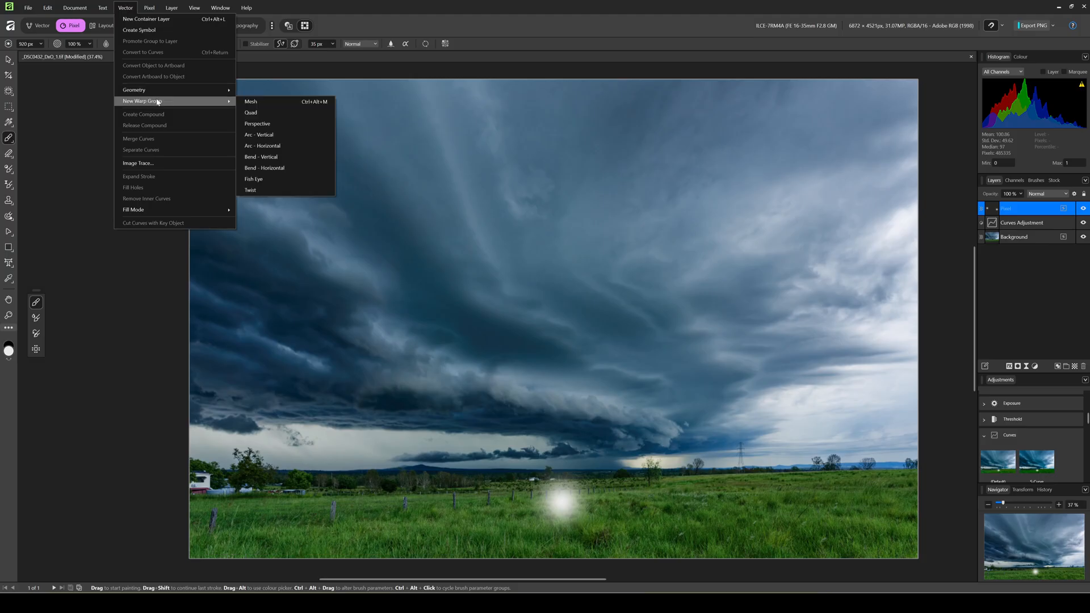
click(259, 123)
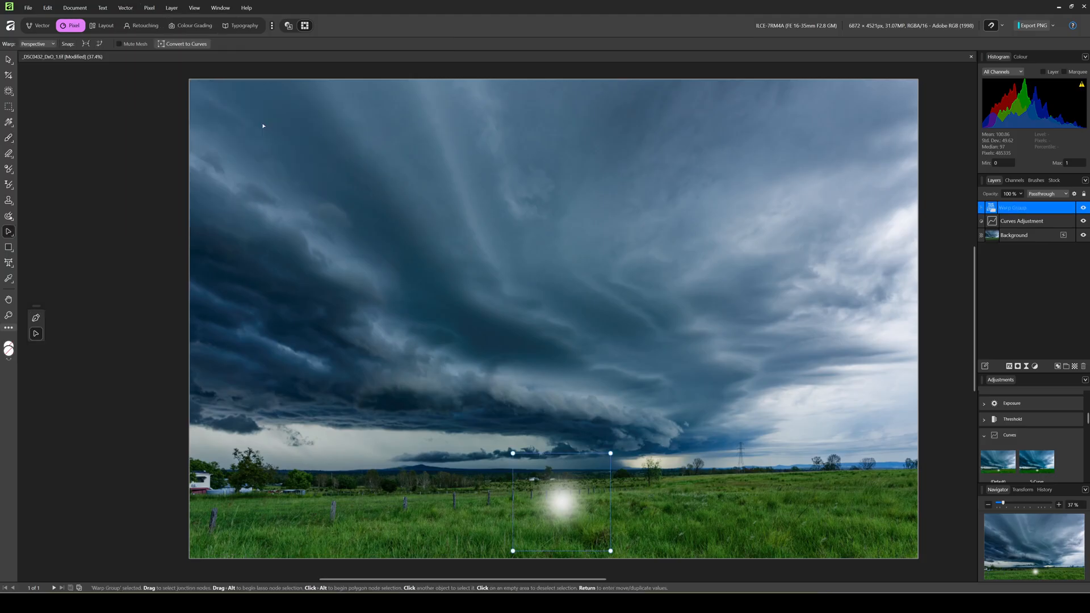
Stretch the warp group into a wide glow about 9095 px wide and 1071 px high and position it over the grass
click(43, 26)
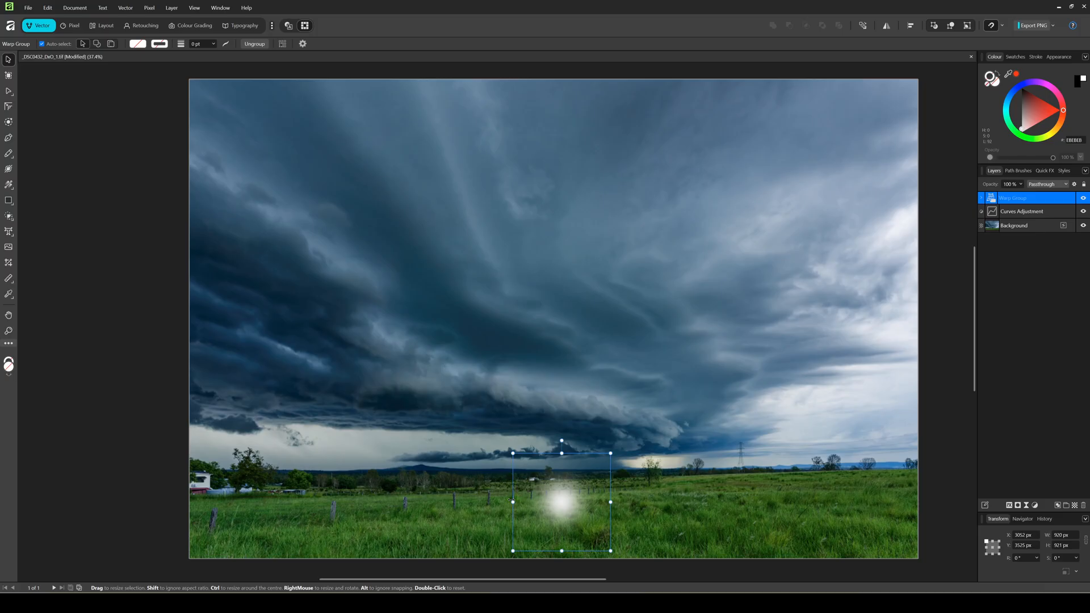
drag(513, 502, 68, 502)
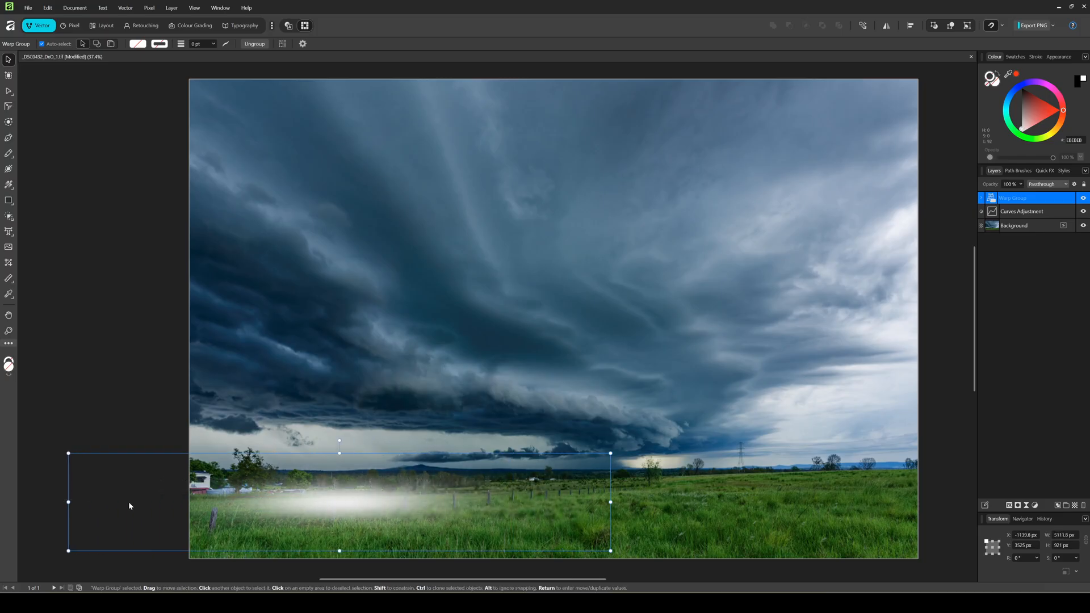
drag(611, 502, 918, 502)
drag(435, 453, 439, 438)
drag(523, 579, 484, 579)
drag(602, 492, 575, 508)
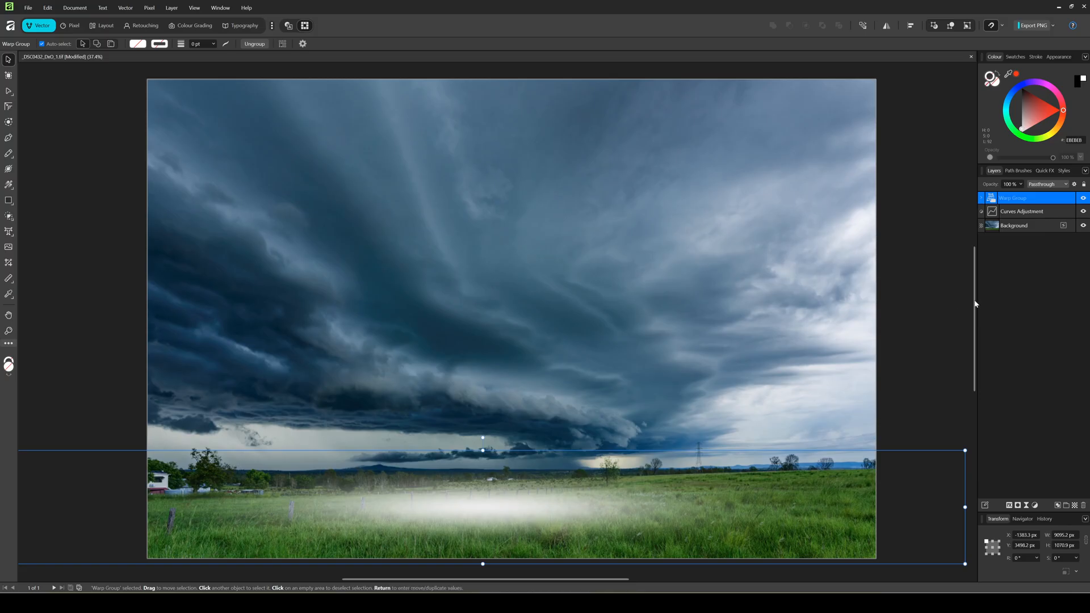
Set the blend mode of the pixel layer inside the warp group to Overlay
click(981, 199)
click(1025, 212)
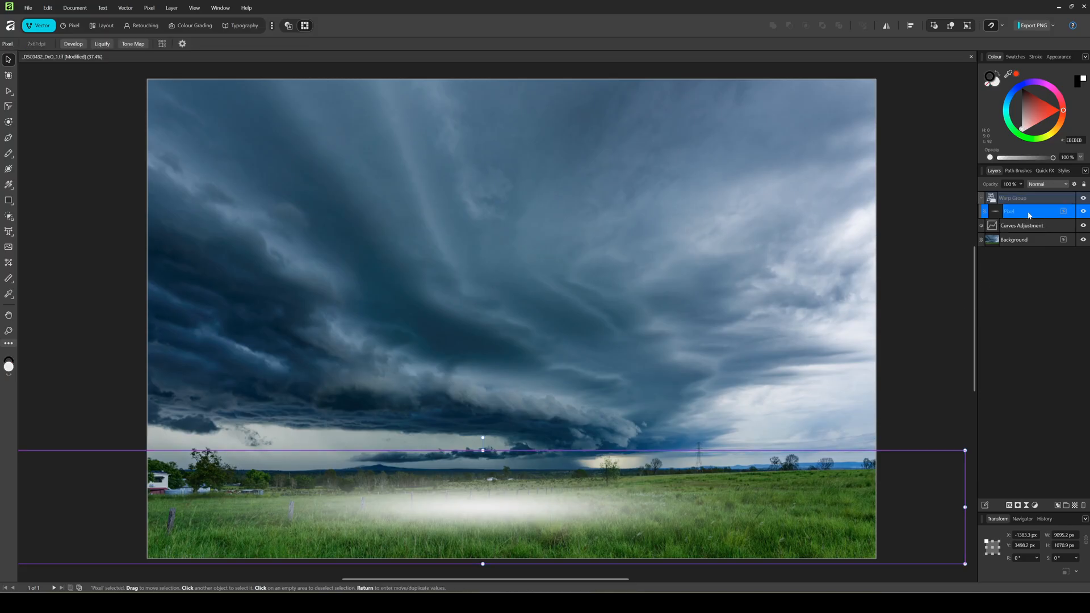
click(1051, 185)
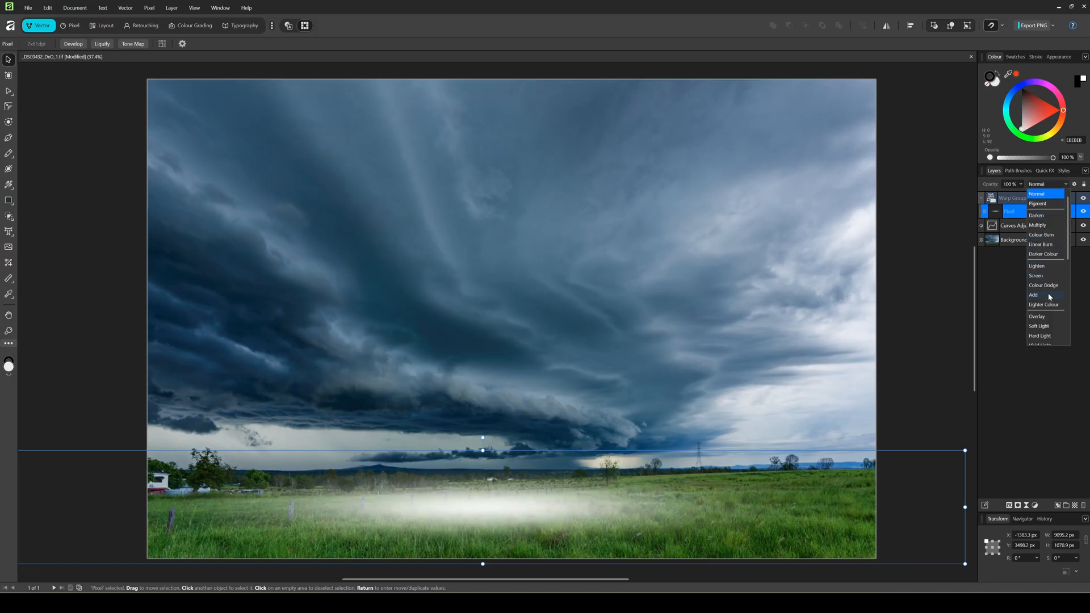
click(1051, 319)
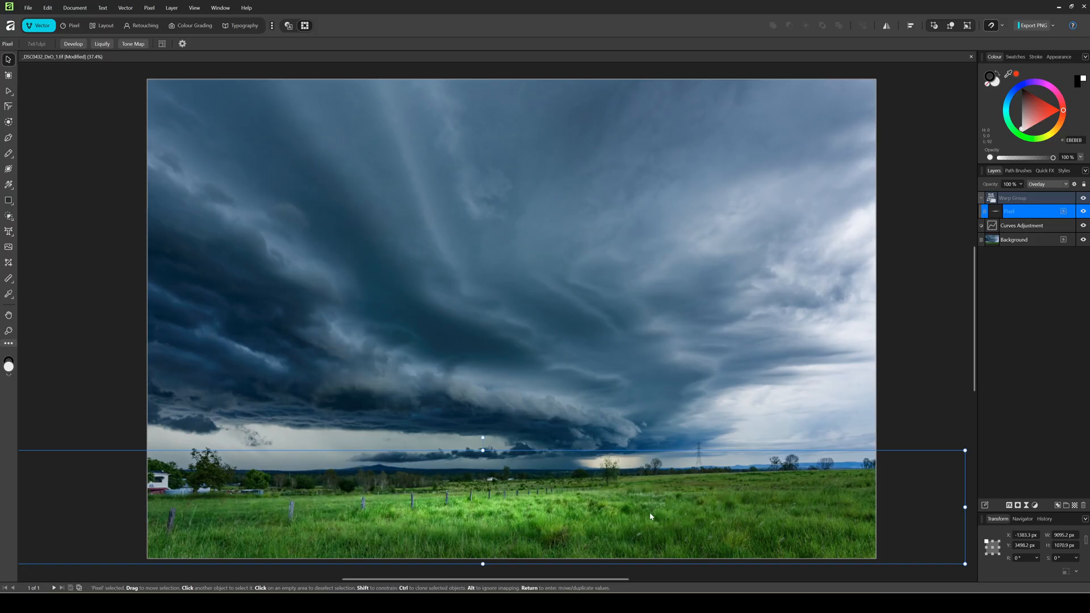
Enlarge the glow to about 12295 × 1334 px and place it over the grass at about X -2711 px, Y 3296 px
mouse_move(698, 517)
mouse_down()
mouse_move(746, 499)
mouse_move(682, 496)
mouse_move(715, 520)
mouse_move(689, 504)
mouse_move(706, 526)
mouse_up()
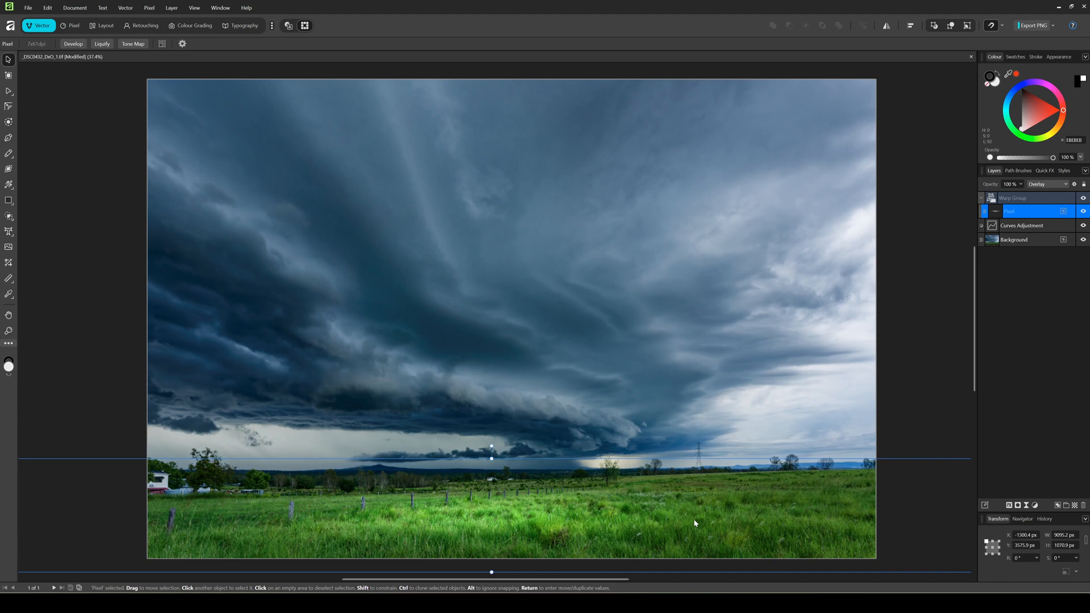
scroll(694, 519, down, 2)
drag(873, 518, 991, 517)
drag(256, 517, 233, 517)
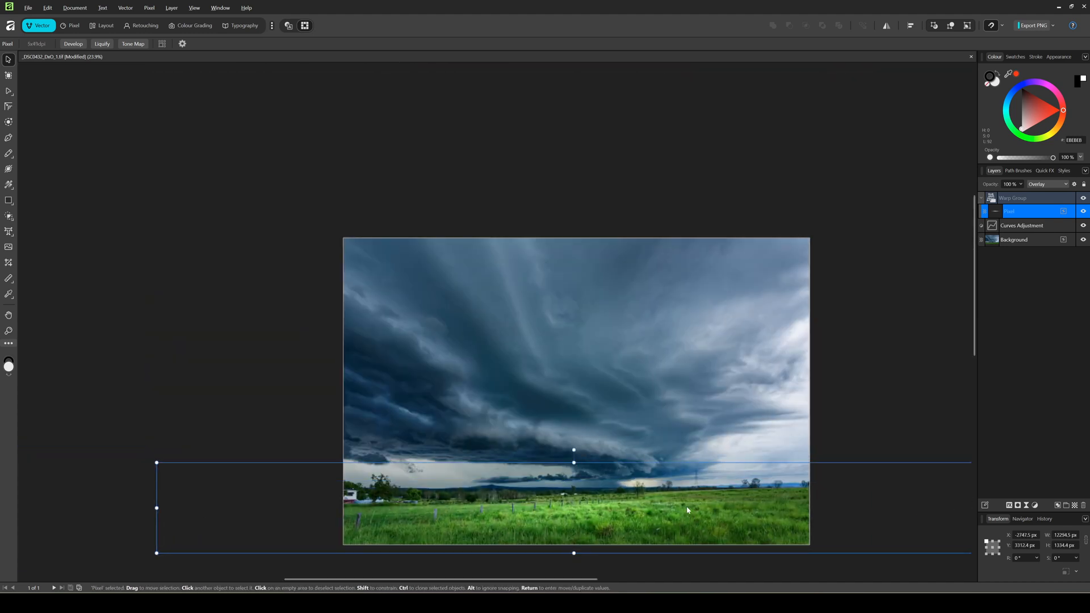
drag(687, 510, 687, 509)
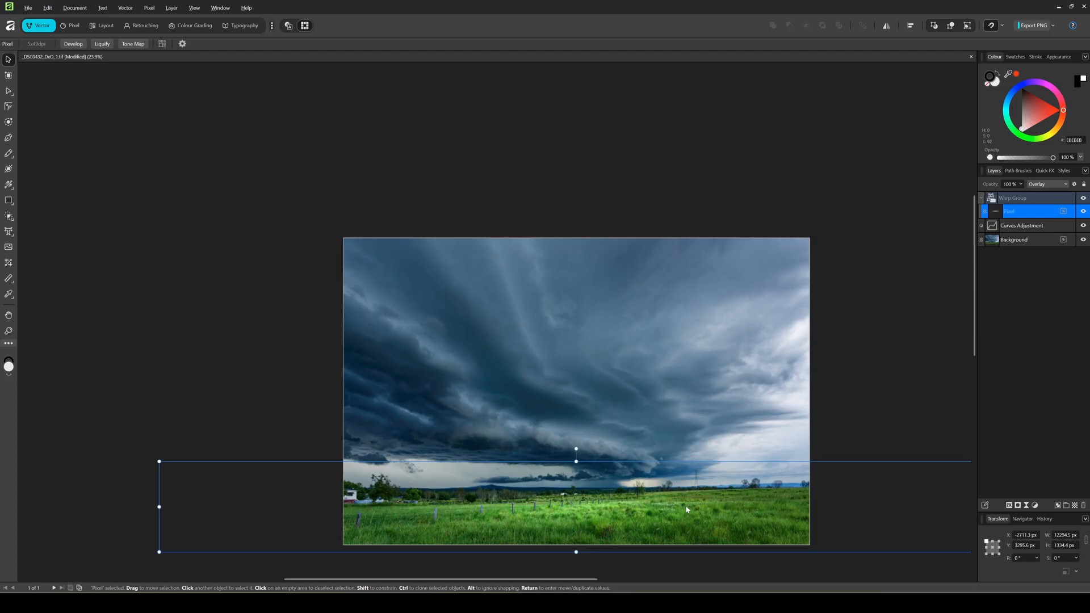
scroll(687, 509, up, 2)
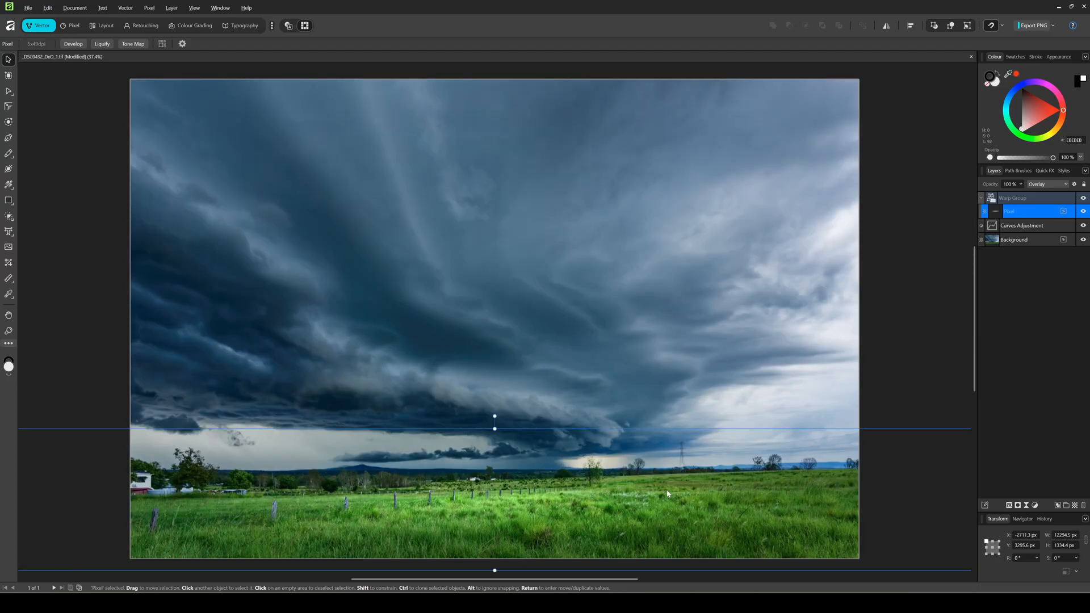
Lower the glow layer's opacity to 83% and return to the Pixel workspace
click(1020, 184)
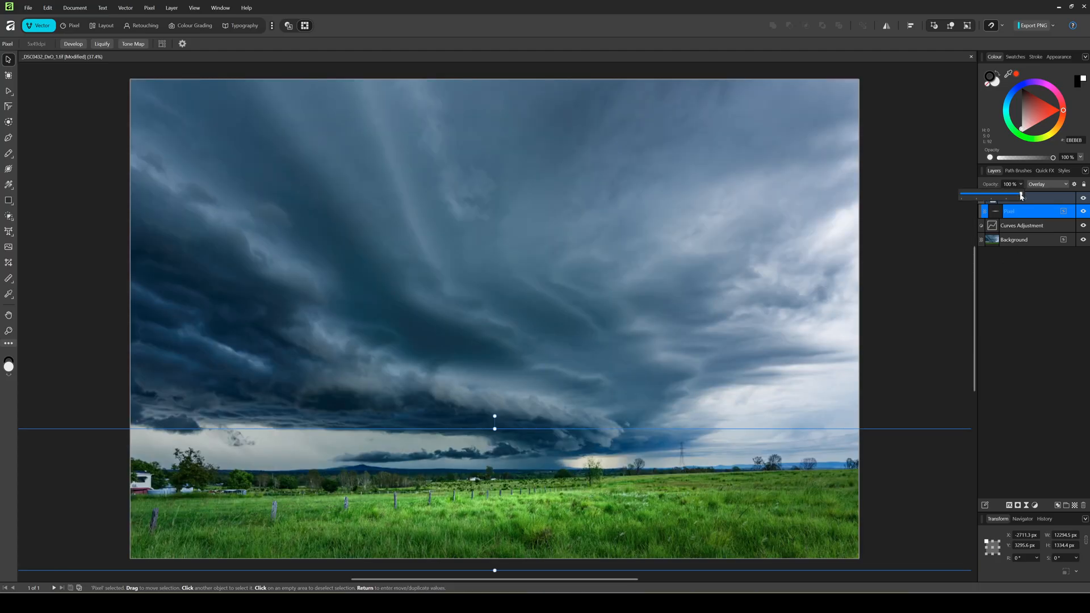
mouse_move(1022, 195)
mouse_down()
mouse_move(994, 196)
mouse_move(1012, 195)
mouse_up()
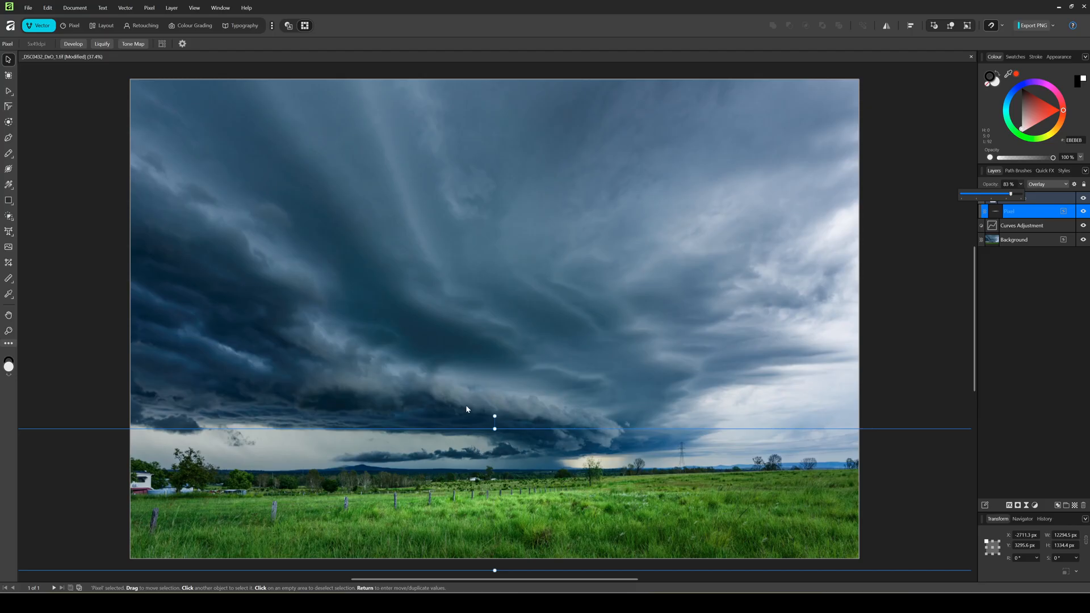
click(73, 26)
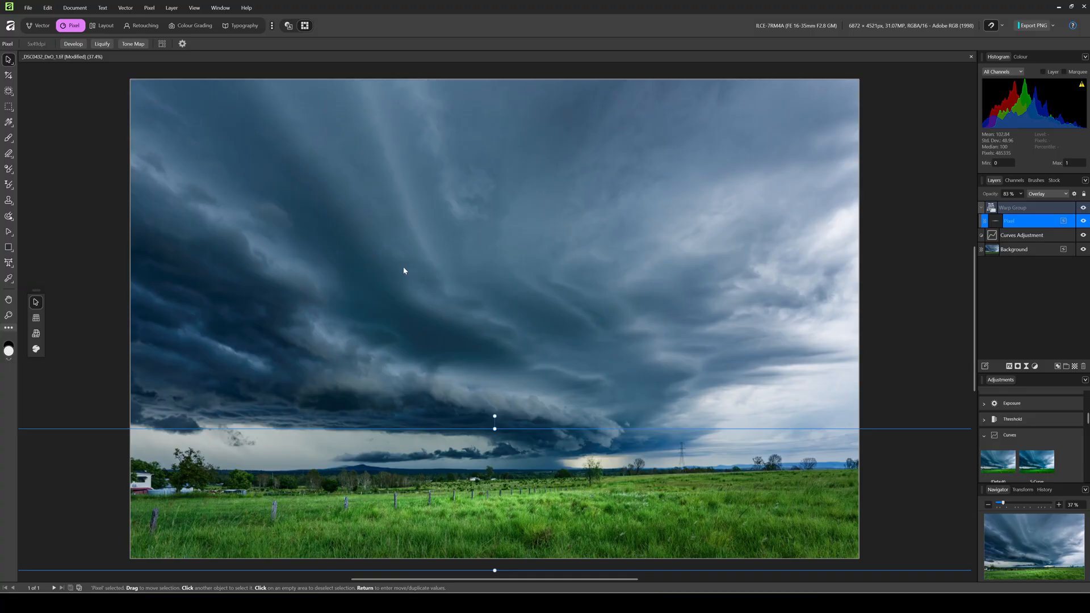
key(z)
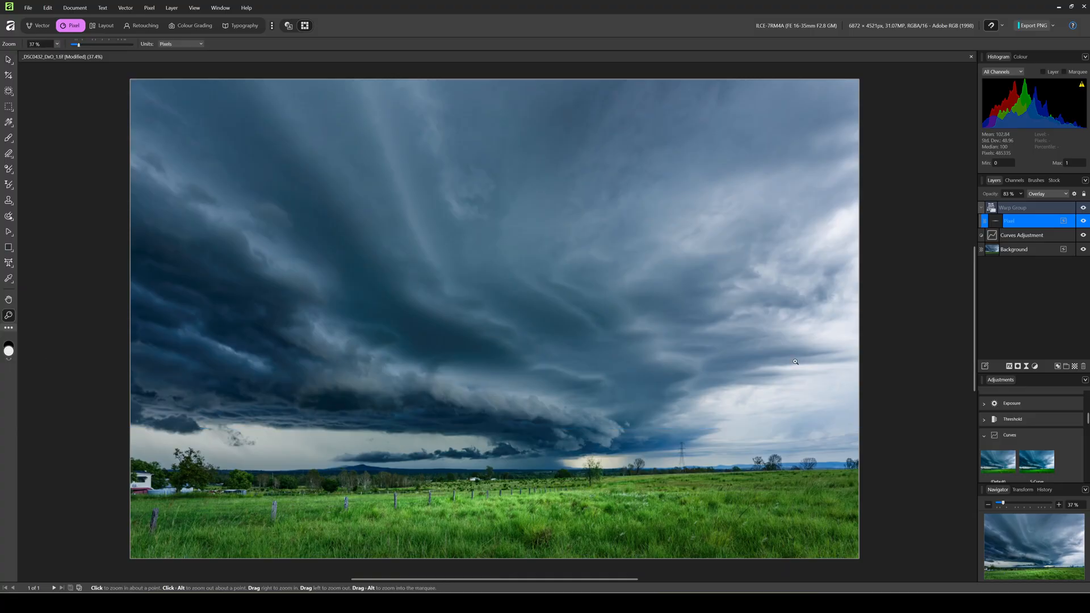
Merge everything visible into a new pixel layer above the warp group and add a second identical layer on top
click(1005, 208)
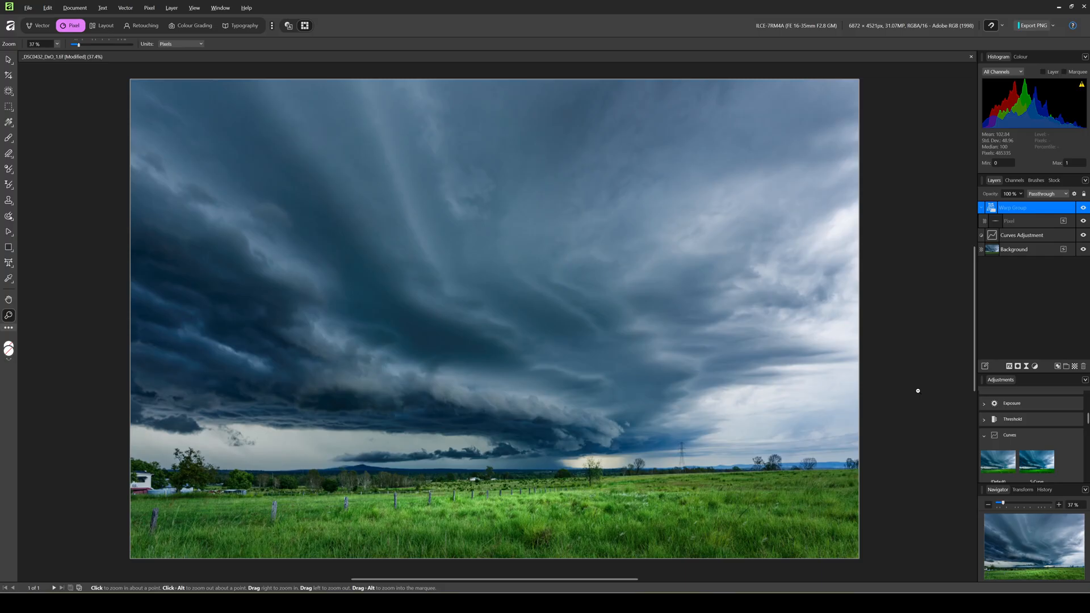
key(ctrl+shift+alt+e)
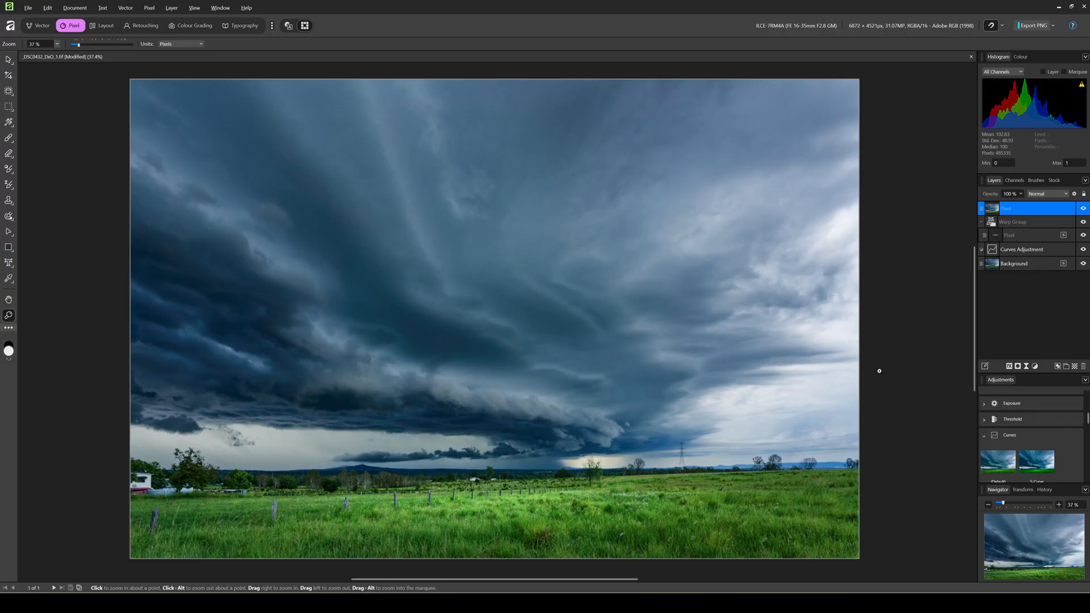
key(ctrl+shift+n)
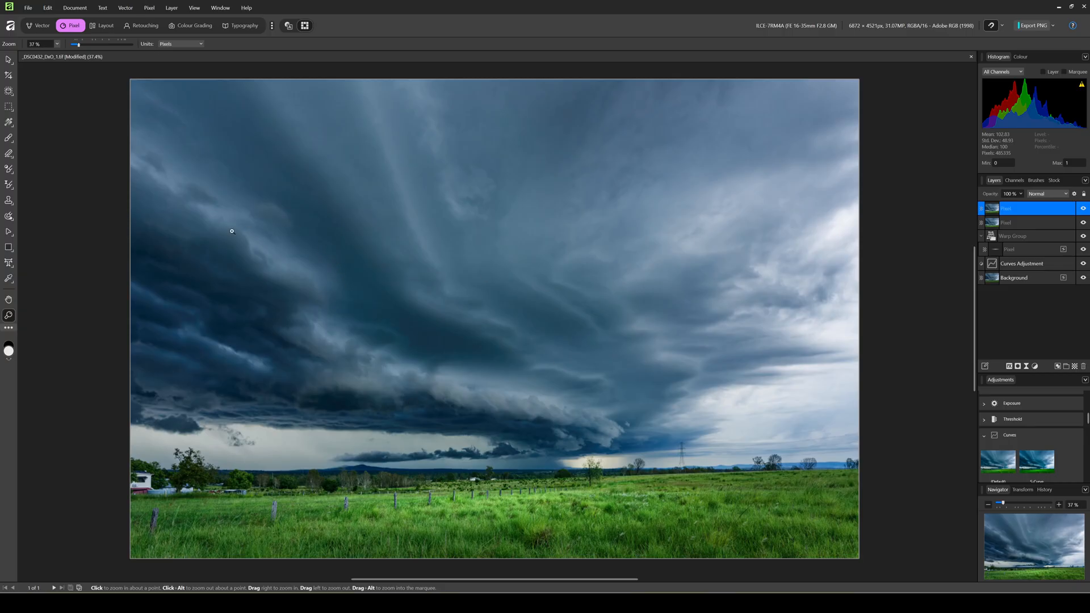
Apply a Gaussian Blur to the top merged layer, adjusting the radius until the details turn soft
click(150, 8)
mouse_move(161, 19)
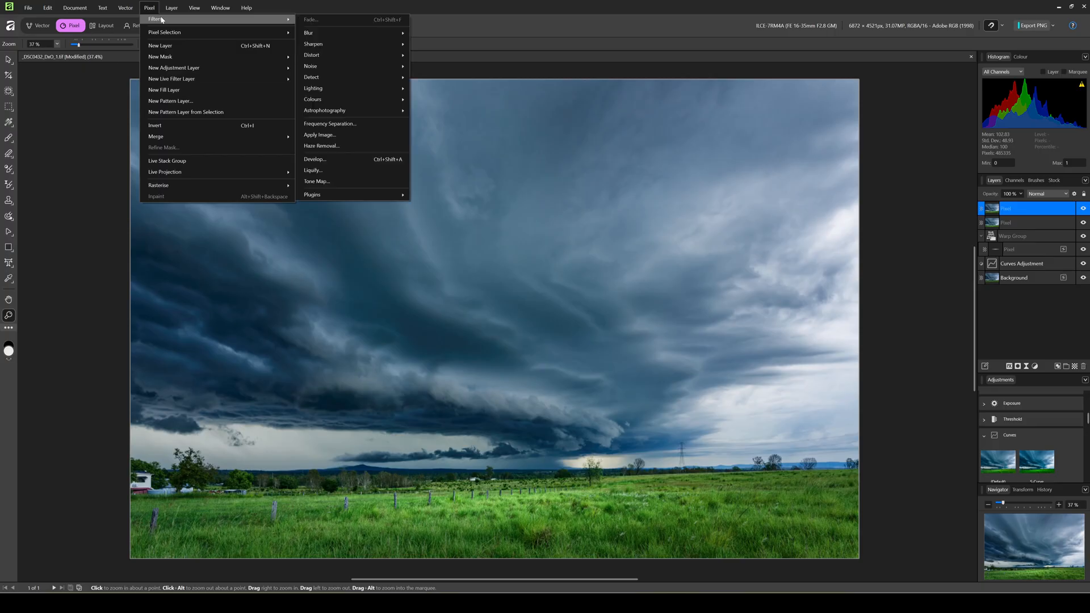
mouse_move(365, 34)
click(455, 46)
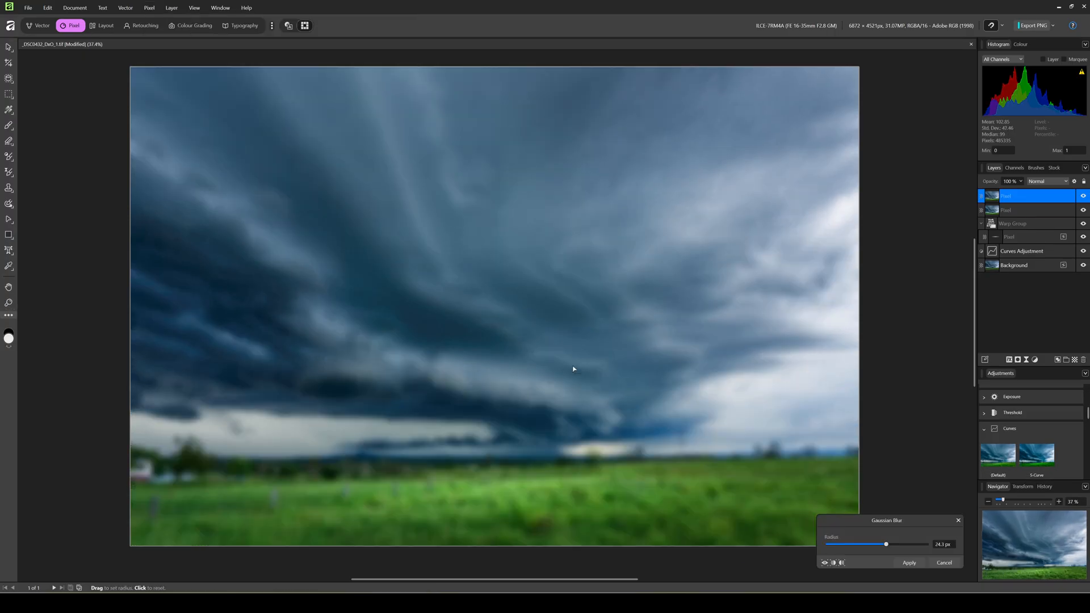
mouse_move(885, 543)
mouse_down()
mouse_move(869, 546)
mouse_move(878, 549)
mouse_up()
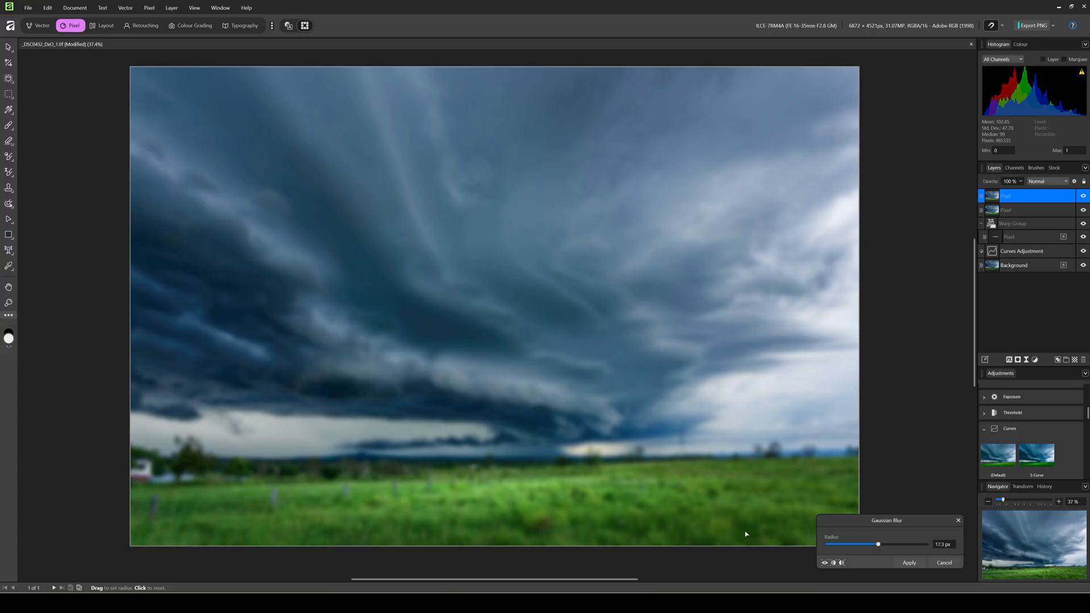
drag(878, 544, 883, 547)
click(909, 563)
key(z)
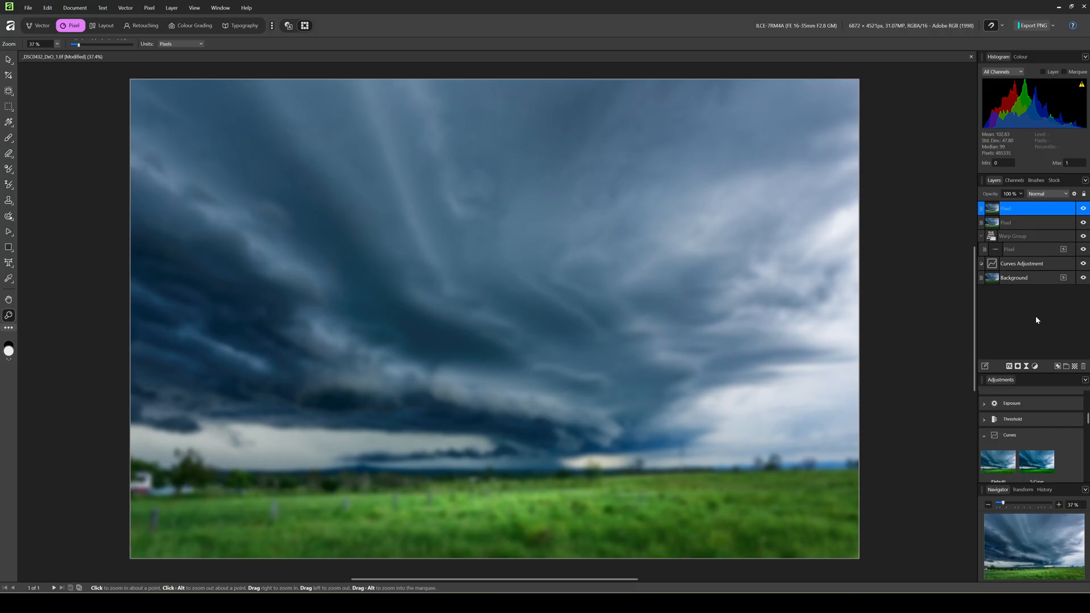
Add a Brightness / Contrast adjustment nested in the blurred layer, with brightness at 25% and contrast at 64%
click(1035, 366)
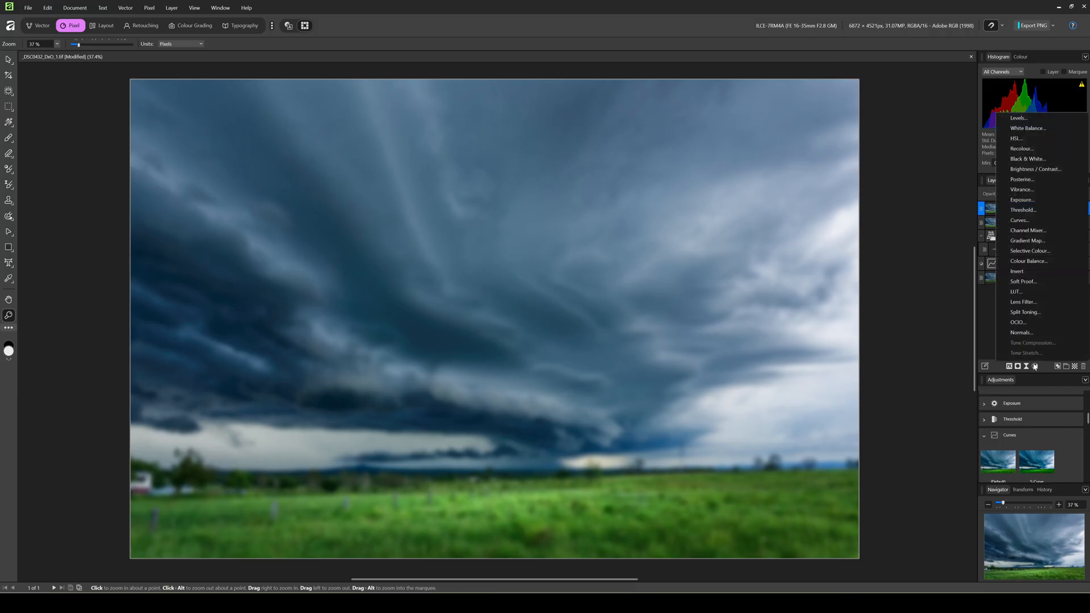
click(1033, 169)
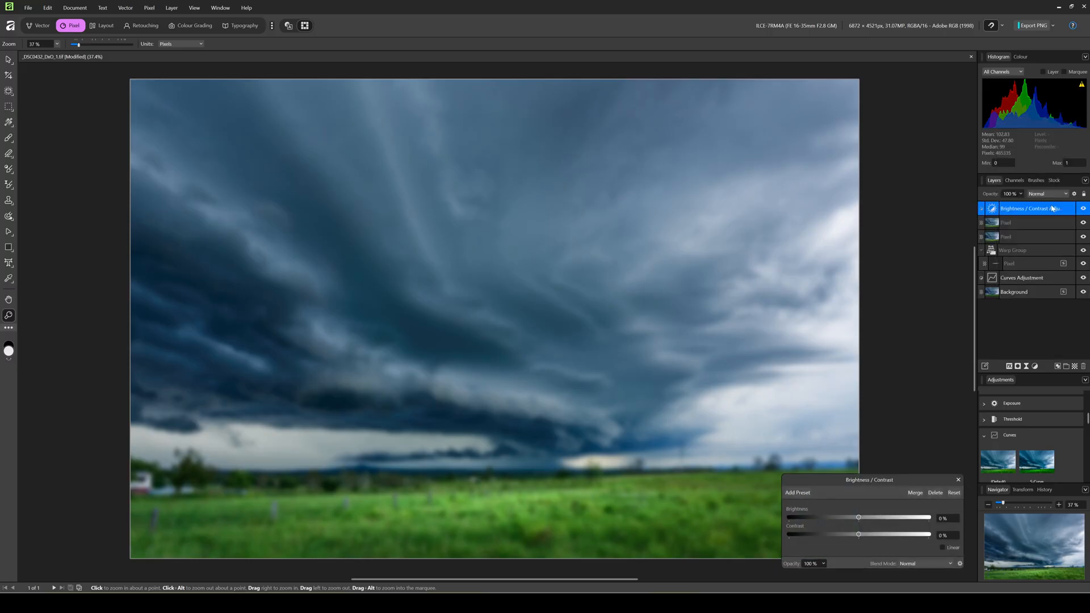
drag(1052, 209, 983, 214)
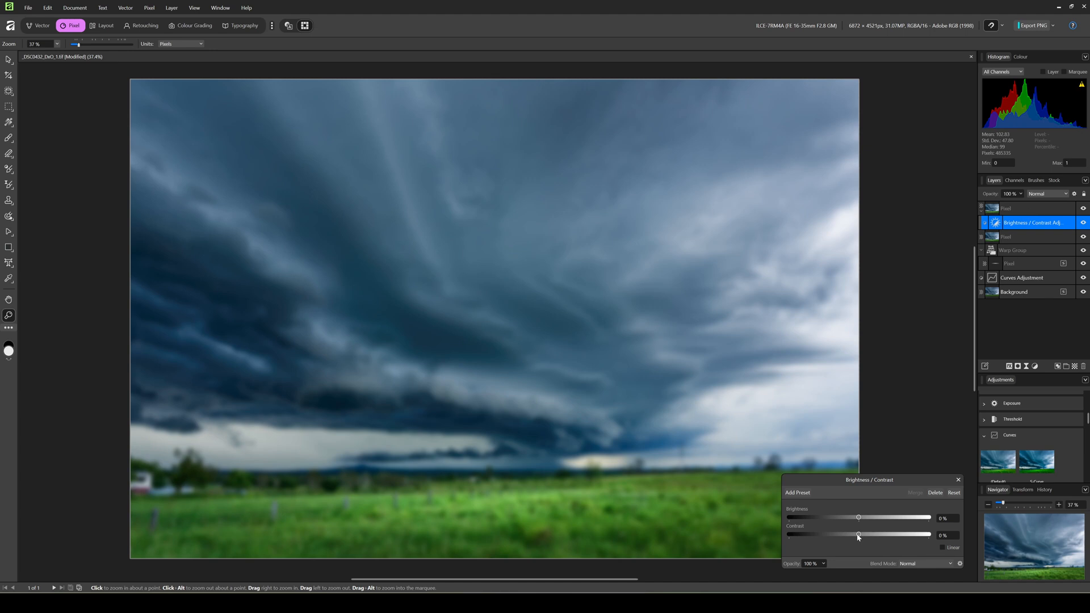
drag(858, 535, 876, 517)
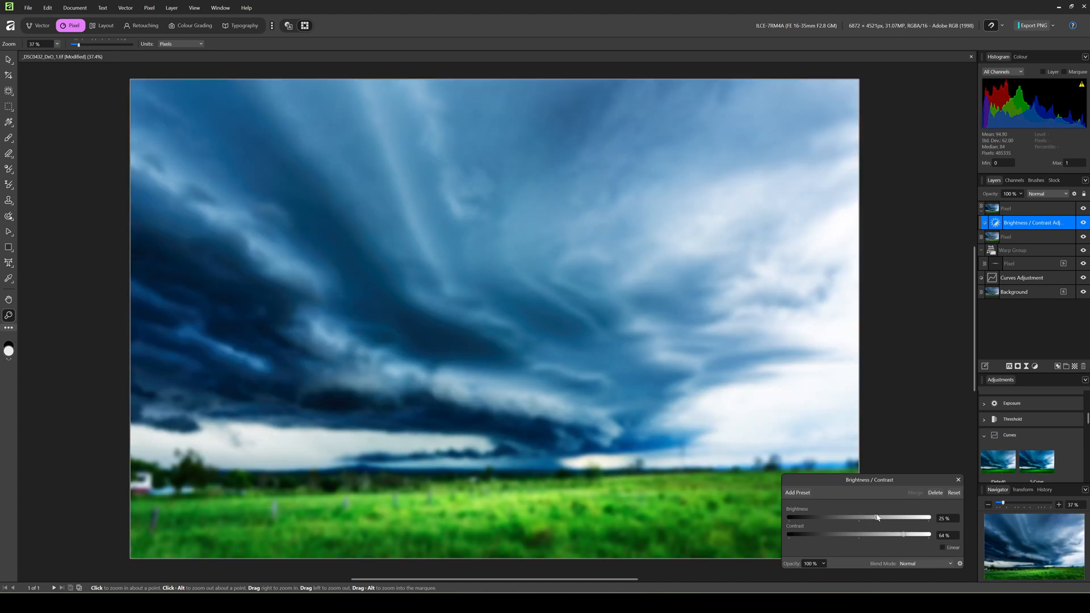
Lower the blurred layer's opacity to 10% and compare the photo with and without it
click(1029, 209)
click(1022, 194)
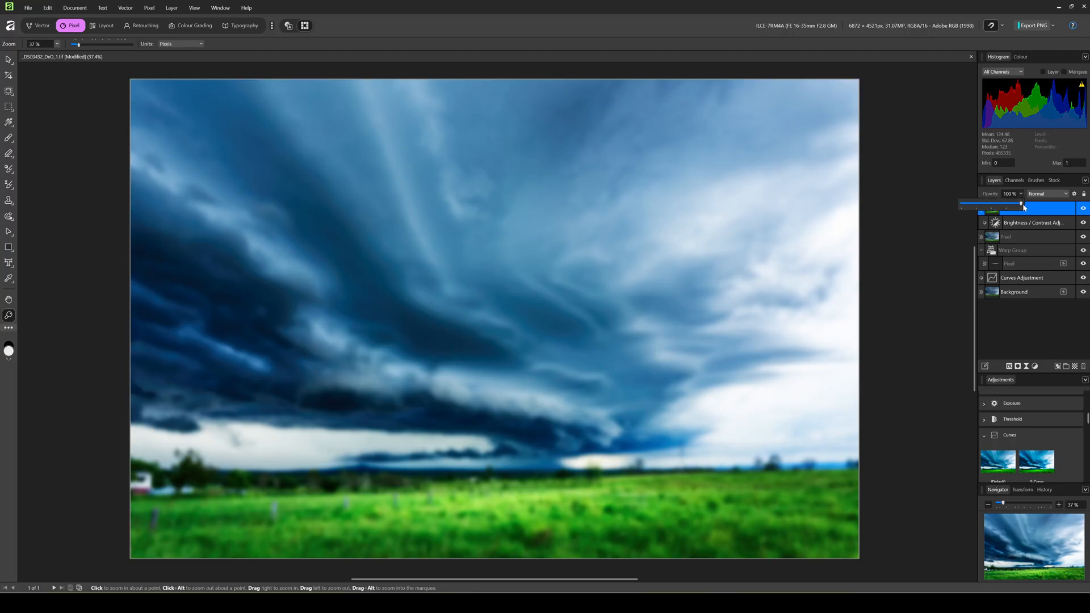
drag(1022, 203, 969, 211)
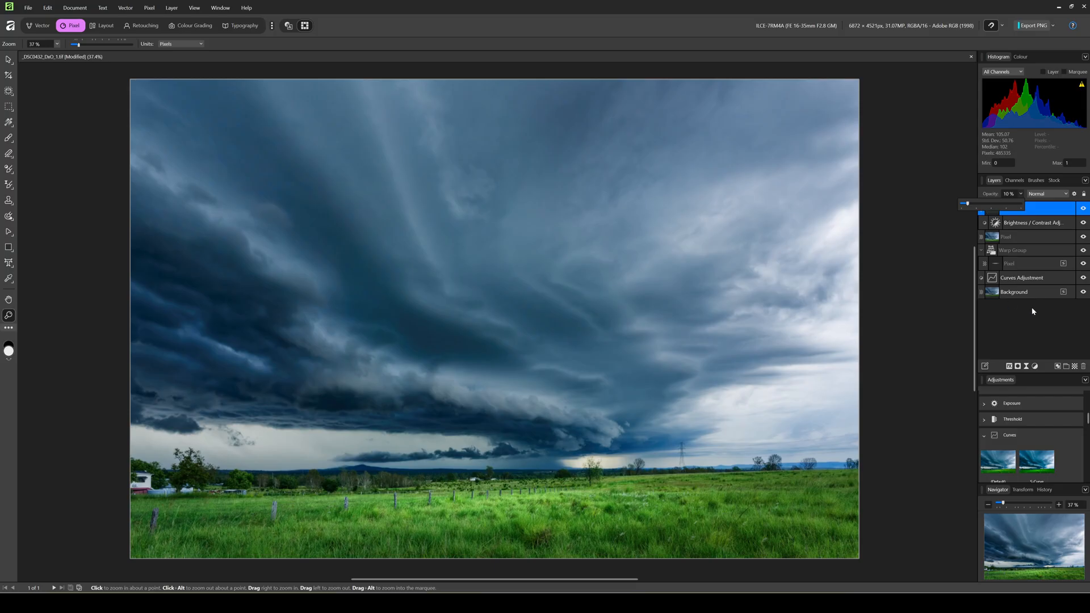
click(1083, 209)
click(1082, 209)
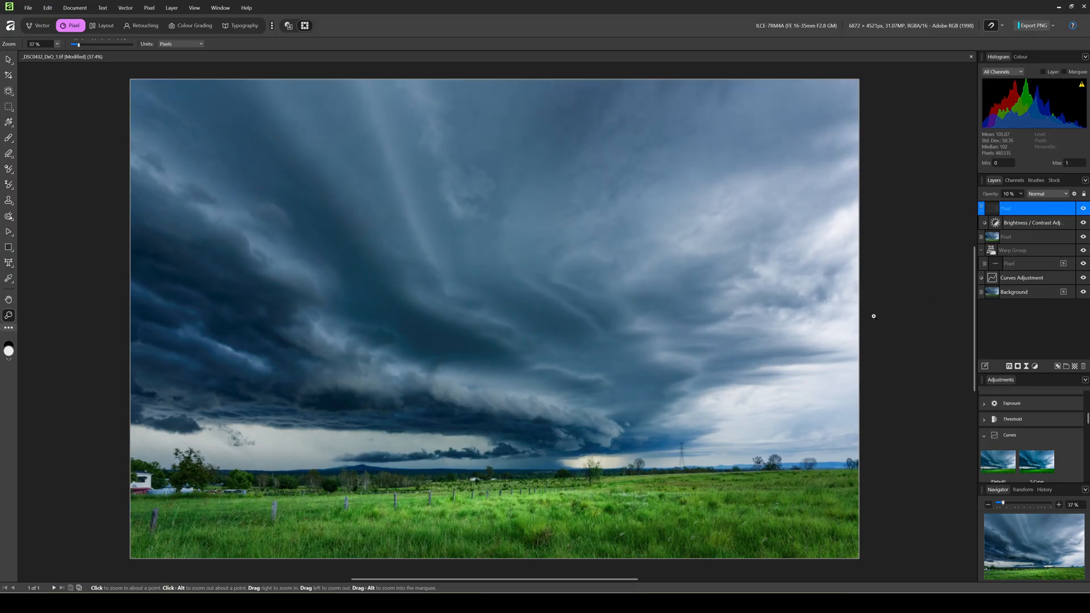
Set the nested adjustment's brightness to 7% and contrast to 86%, inspect the grass up close, and select the blurred layer
click(1032, 224)
double_click(986, 225)
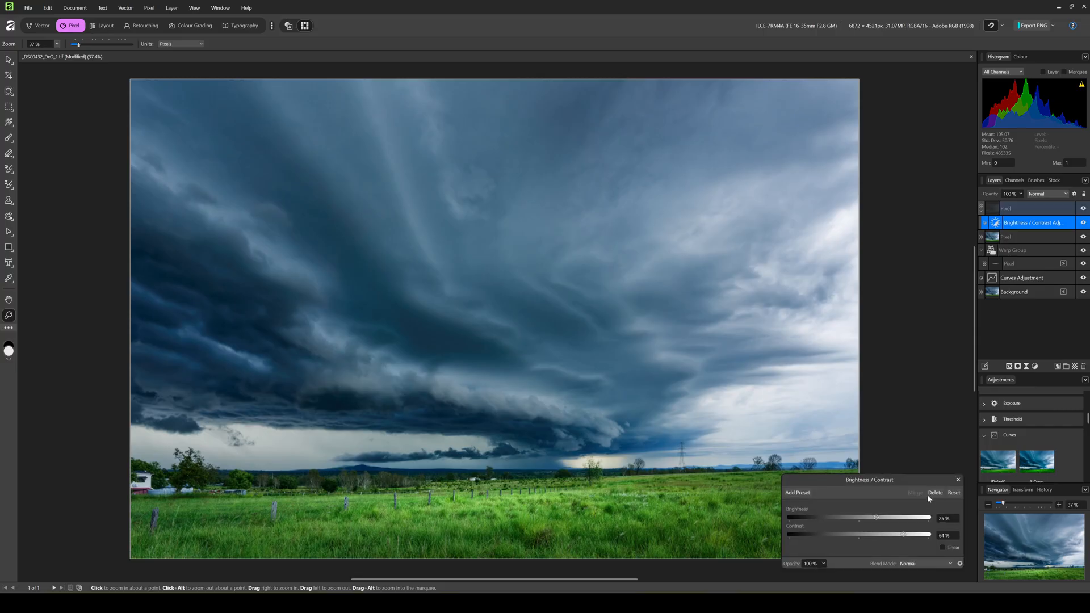
drag(877, 518, 919, 535)
click(908, 360)
click(408, 549)
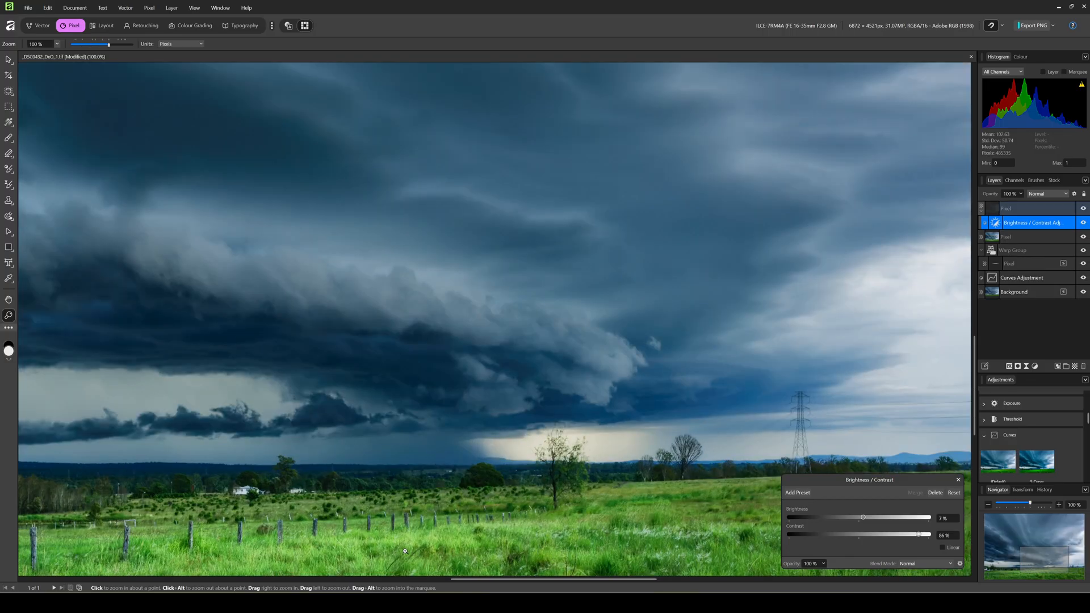
click(486, 540)
scroll(520, 489, down, 7)
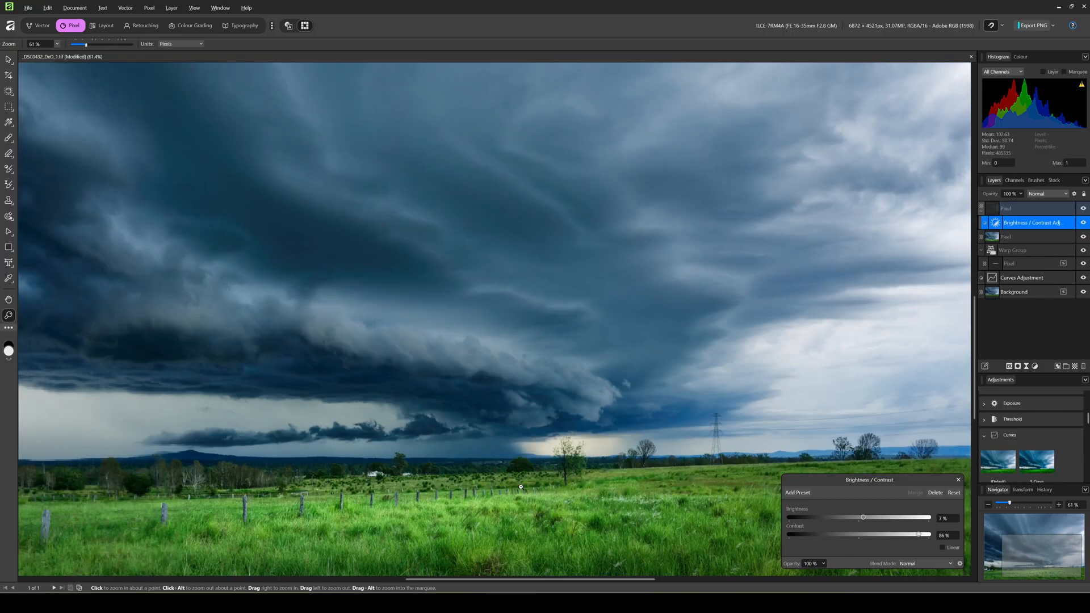
scroll(512, 494, up, 1)
click(1028, 208)
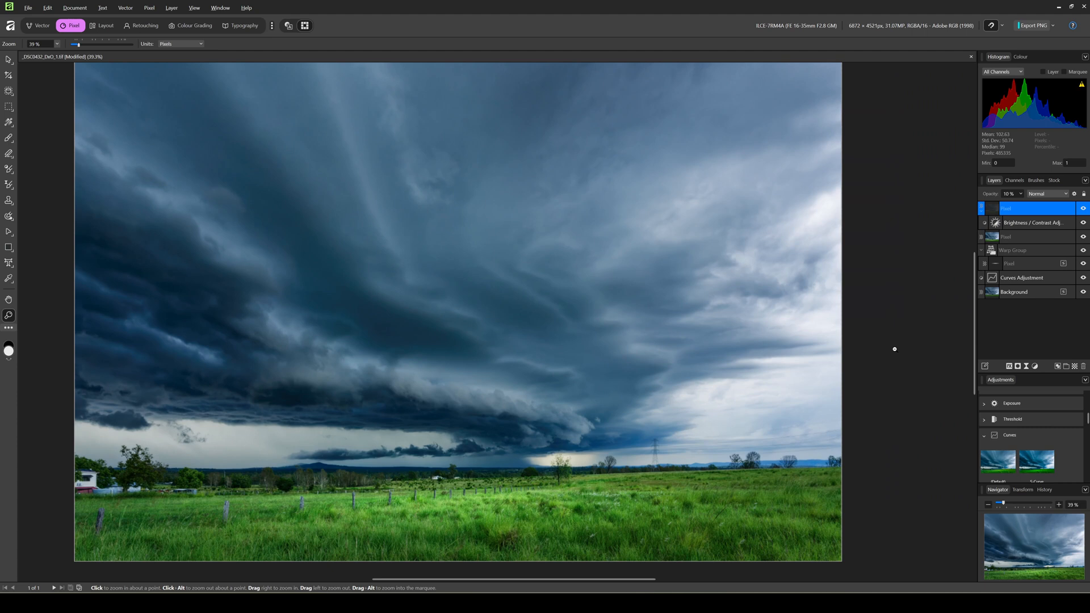
Create a merged copy of all visible layers on top, and merge the whole layer stack down into a single Background layer
key(ctrl+shift+alt+e)
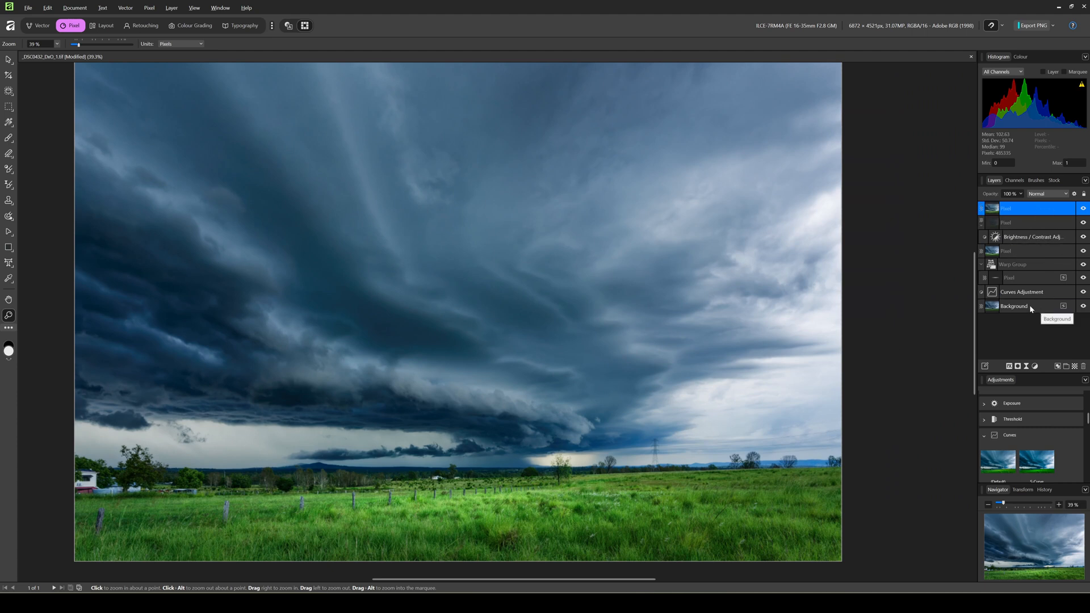
shift+click(1030, 305)
drag(1027, 224, 1026, 214)
right_click(1026, 216)
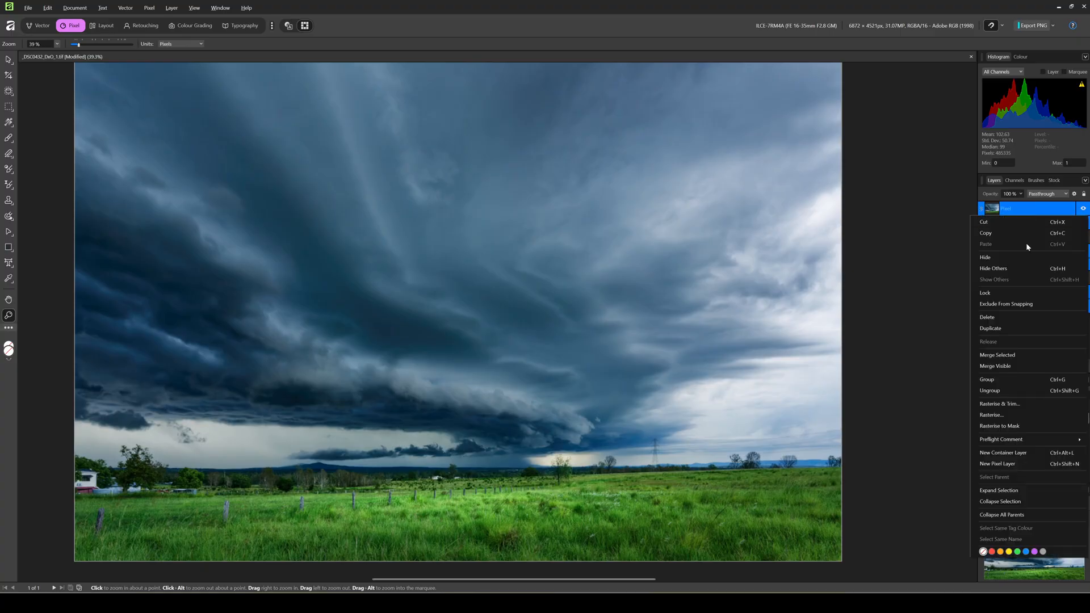
click(1026, 356)
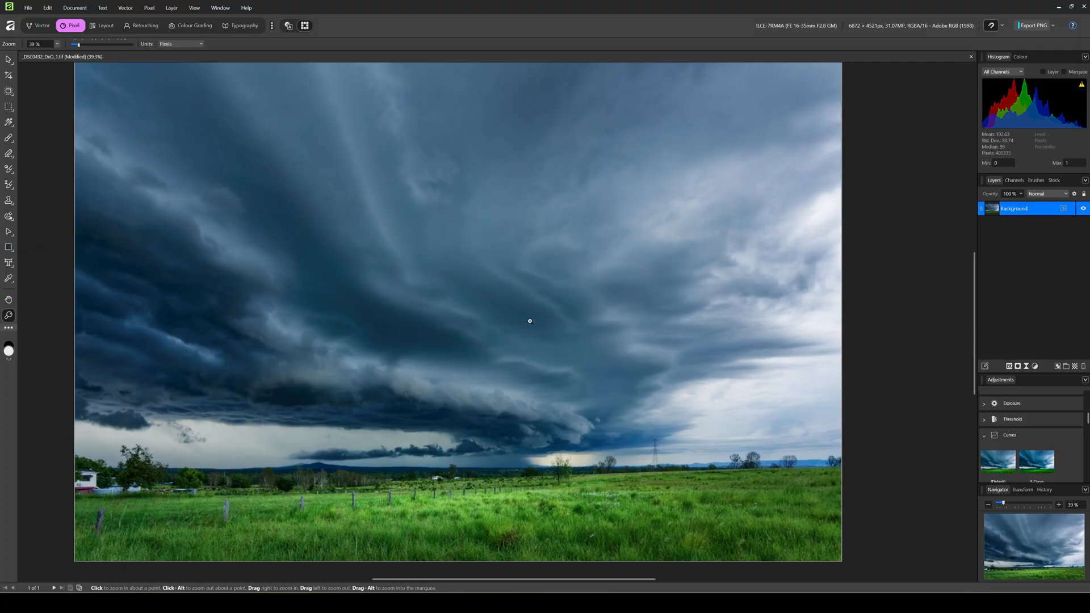
Switch to DxO PhotoLab and compare the finished photo with the unedited dark RAW, ending on the finished version
click(579, 603)
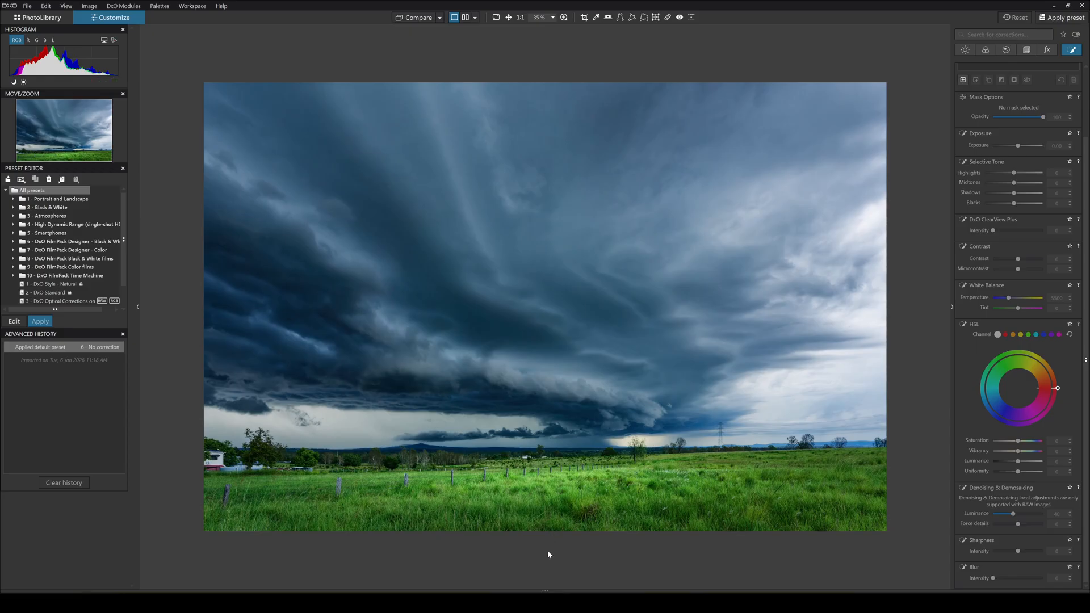
key(Left)
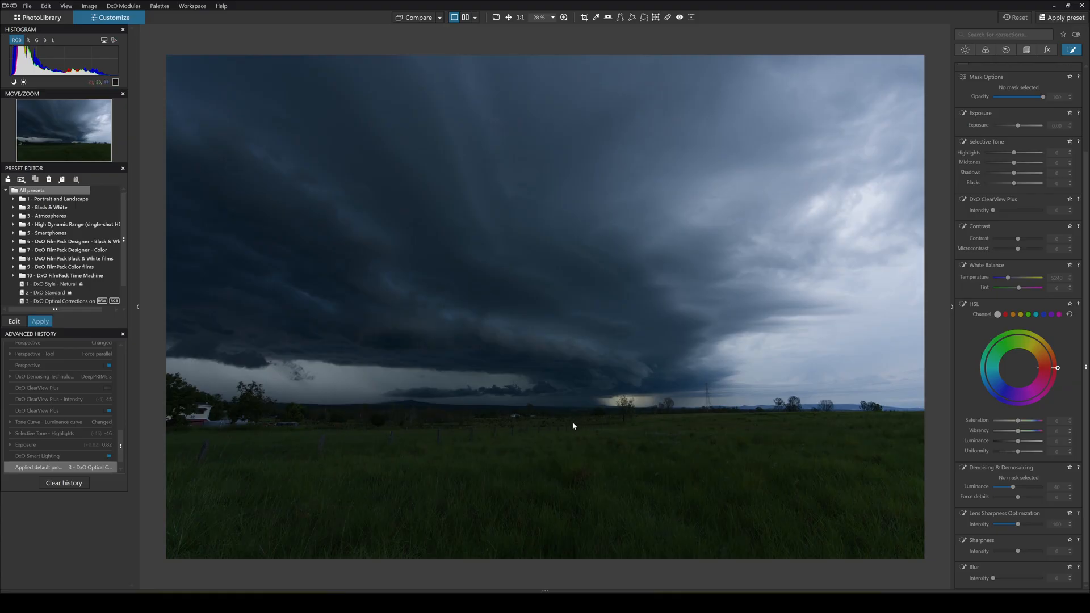
key(Right)
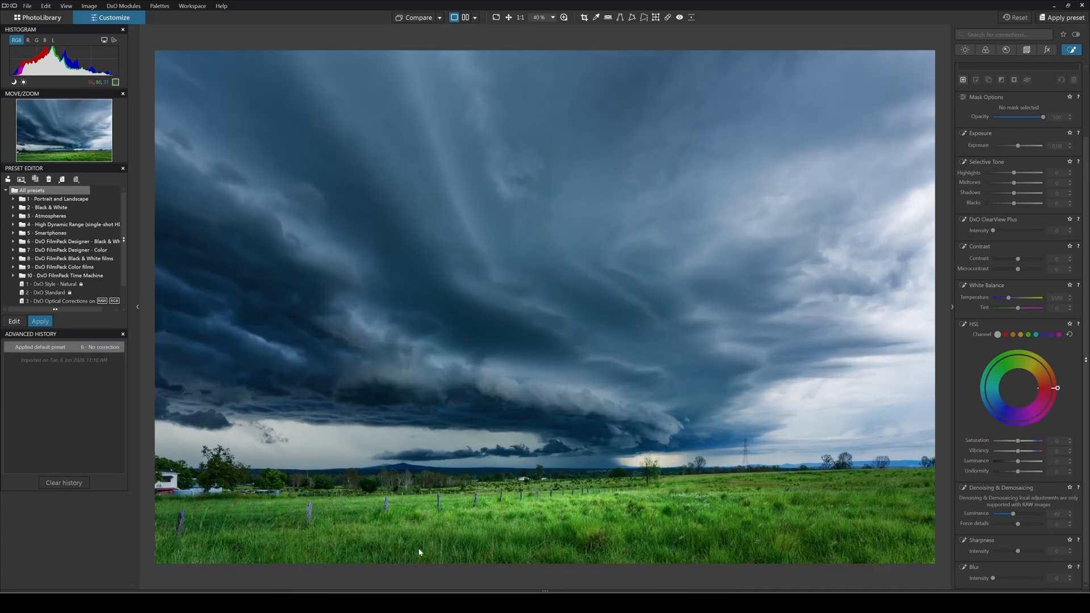